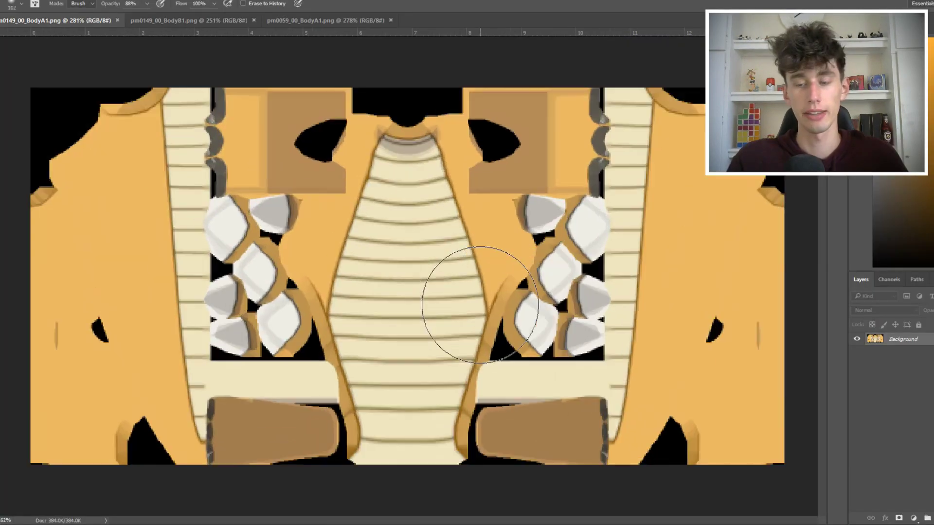
# - Examine the colours and markings of the Arcanine texture pm0059_00_BodyA1.png, up close and as a whole
pyautogui.keyDown('alt'); pyautogui.scroll(-1, 493, 294); pyautogui.keyUp('alt')
pyautogui.keyDown('alt'); pyautogui.scroll(1, 341, 107); pyautogui.keyUp('alt')
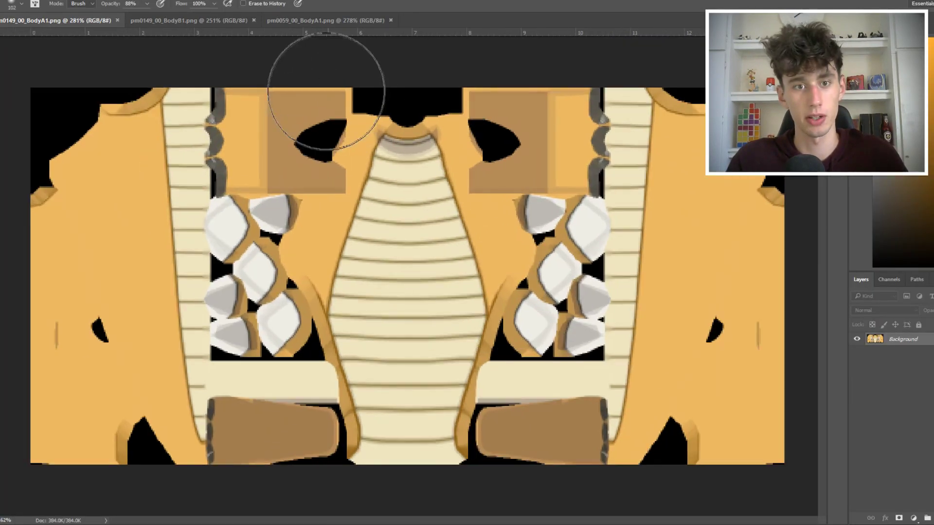
pyautogui.click(279, 21)
pyautogui.keyDown('alt'); pyautogui.scroll(1, 490, 308); pyautogui.keyUp('alt')
pyautogui.keyDown('alt'); pyautogui.scroll(-1, 482, 294); pyautogui.keyUp('alt')
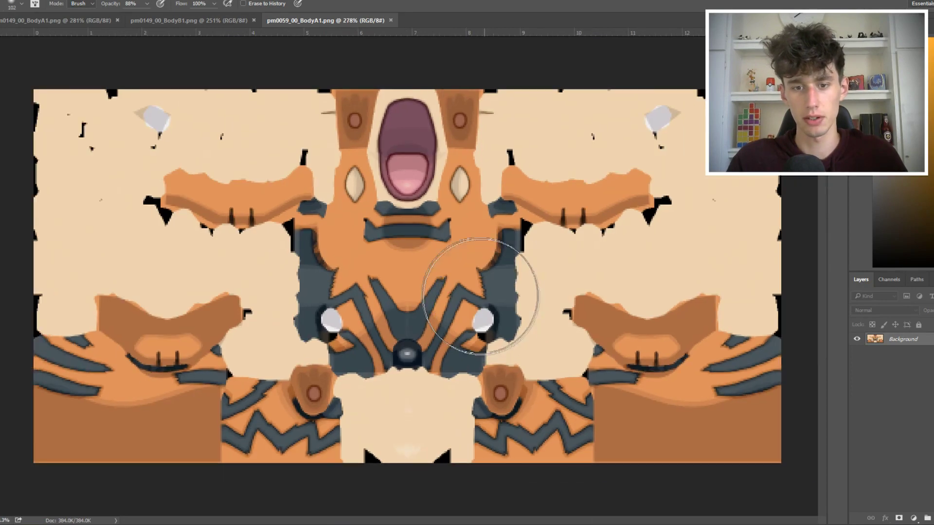
pyautogui.keyDown('alt'); pyautogui.scroll(3, 219, 355); pyautogui.keyUp('alt')
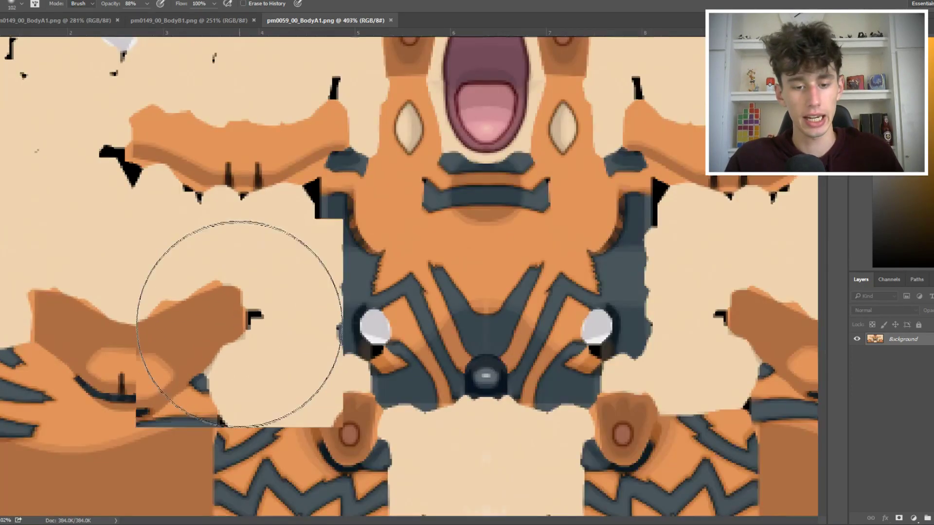
pyautogui.scroll(-2, 316, 395)
pyautogui.keyDown('alt'); pyautogui.scroll(2, 316, 380); pyautogui.keyUp('alt')
pyautogui.keyDown('alt'); pyautogui.scroll(-5, 319, 341); pyautogui.keyUp('alt')
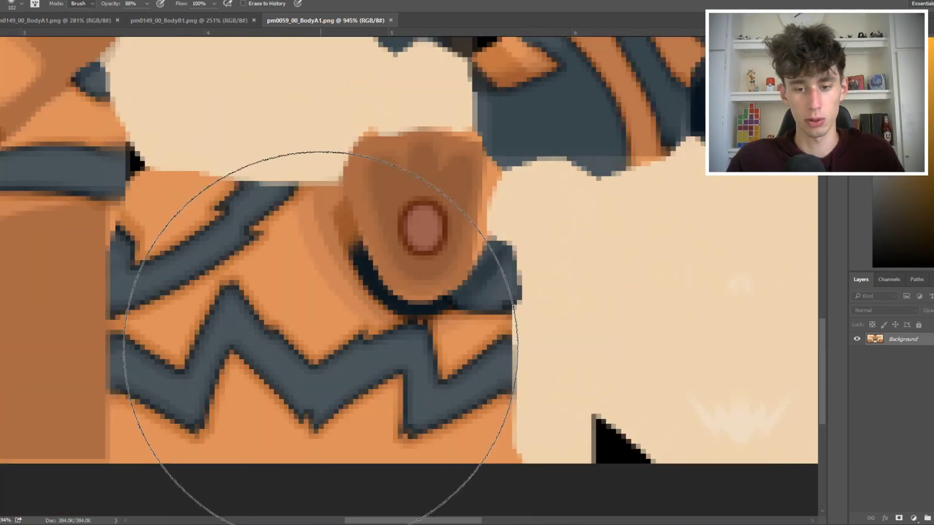
pyautogui.keyDown('alt'); pyautogui.scroll(3, 316, 329); pyautogui.keyUp('alt')
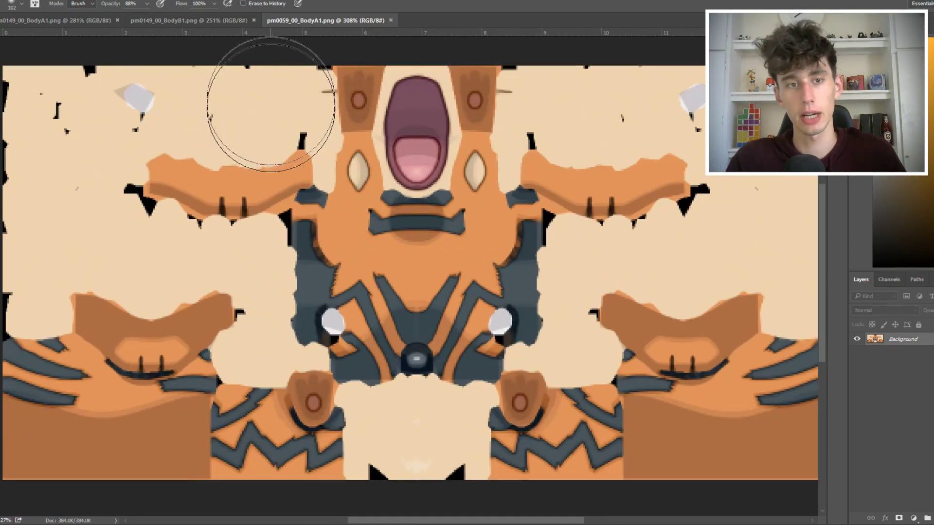
# - Float pm0059_00_BodyA1.png over the Dragonite texture and set the Replace Color selection colour of pm0149_00_BodyA1.png to efb961
pyautogui.moveTo(308, 23); pyautogui.dragTo(641, 375)
pyautogui.moveTo(763, 384)
pyautogui.mouseDown()
pyautogui.moveTo(629, 68)
pyautogui.moveTo(494, 23)
pyautogui.mouseUp()
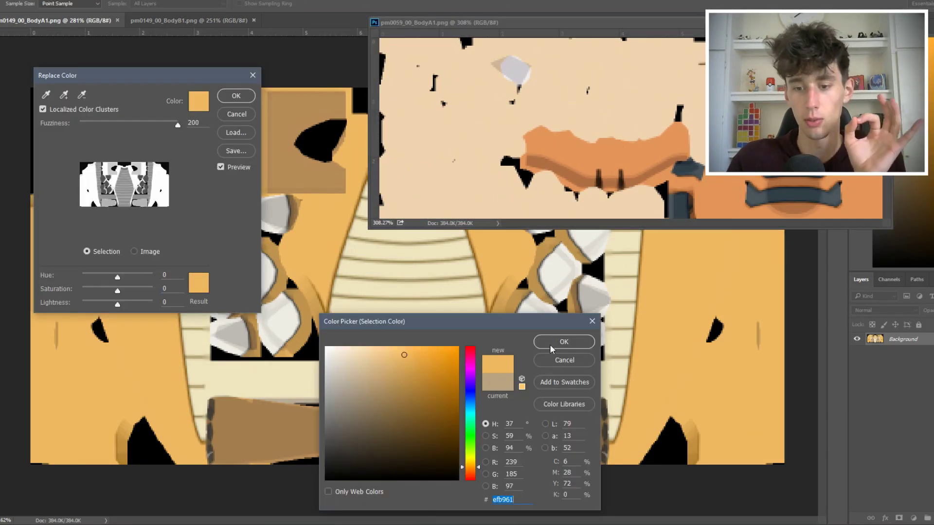
pyautogui.click(554, 342)
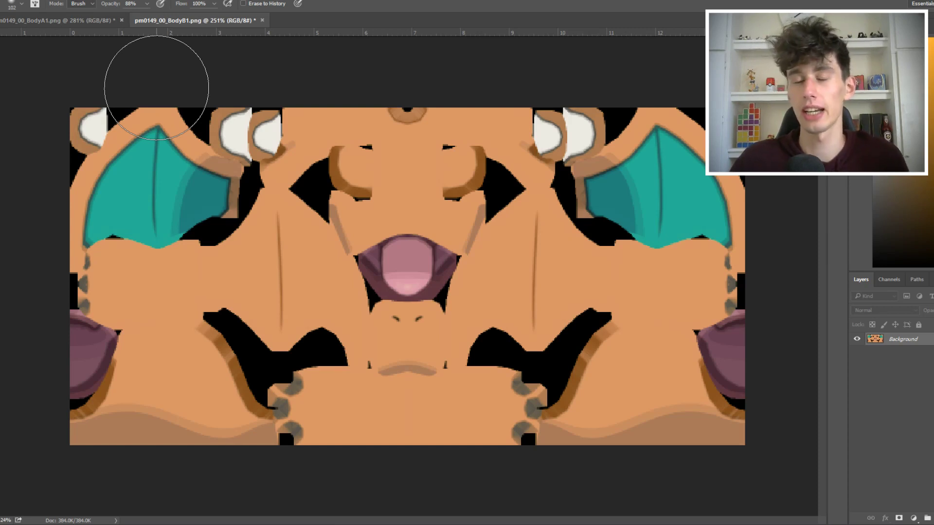
# - Review the recoloured Dragonite textures pm0149_00_BodyA1.png and pm0149_00_BodyB1.png
pyautogui.click(107, 18)
pyautogui.click(226, 19)
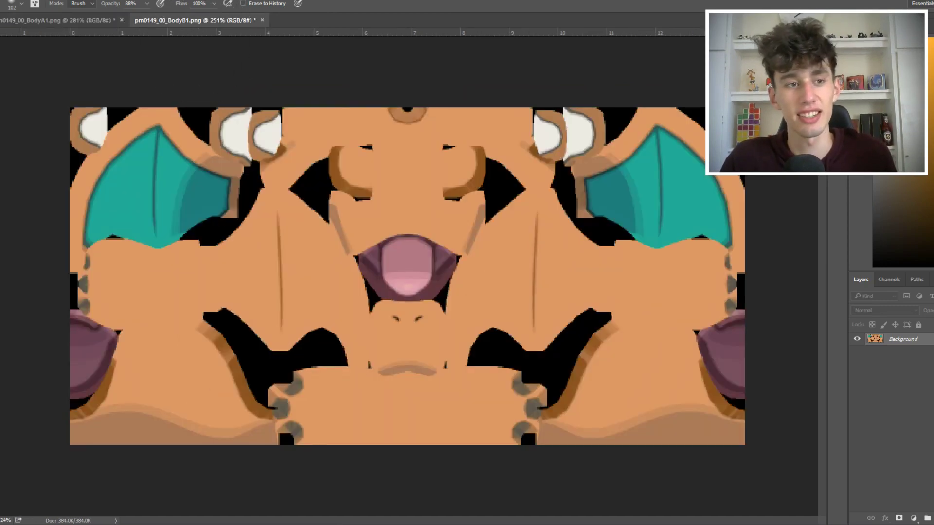
pyautogui.click(2, 0)
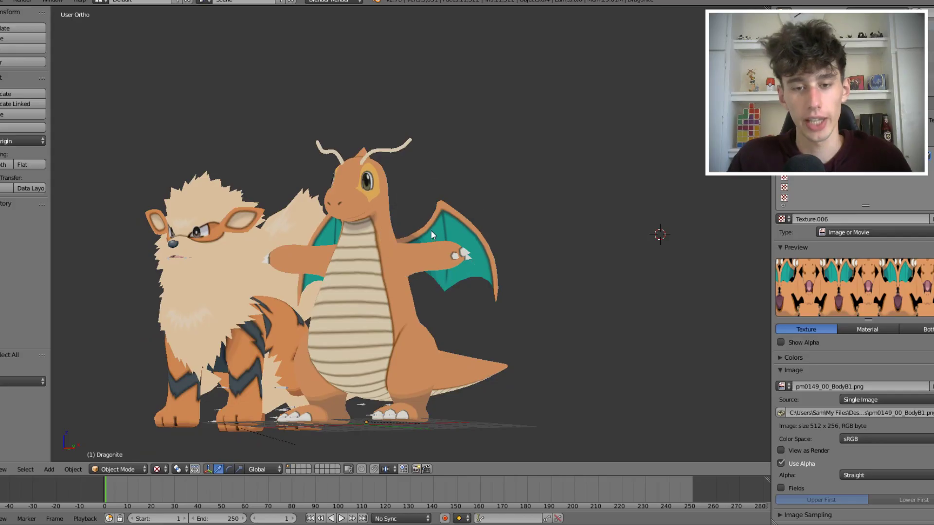
# - Switch to Blender and inspect the Dragonite model's textures from the front beside Arcanine
pyautogui.moveTo(431, 231); pyautogui.dragTo(521, 228, button='middle')
pyautogui.press('KP_1')
pyautogui.press('KP_5')
pyautogui.press('KP_5')
pyautogui.scroll(5, 513, 197)
pyautogui.scroll(-3, 589, 121)
pyautogui.keyDown('shift'); pyautogui.moveTo(589, 121); pyautogui.dragTo(474, 70, button='middle'); pyautogui.keyUp('shift')
pyautogui.rightClick(467, 195)
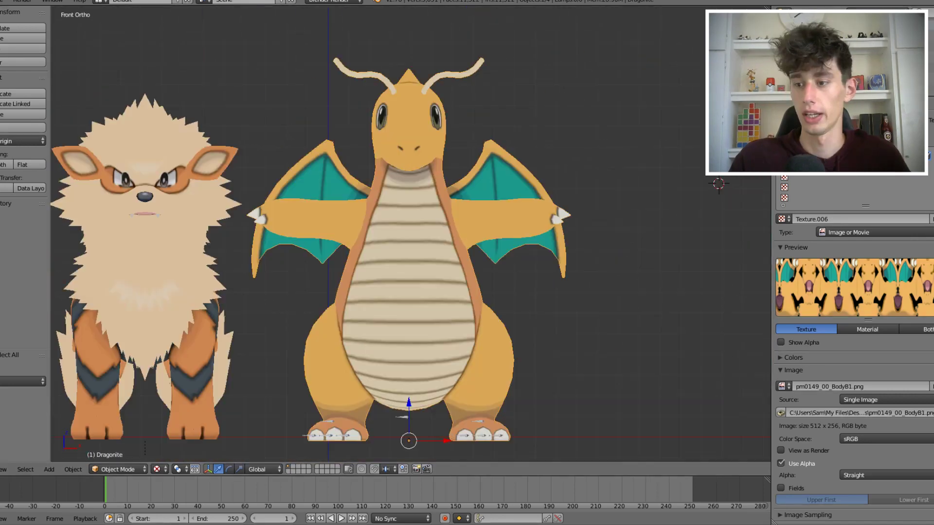
# - Compare Dragonite's body colours with Arcanine's from angled and front views, both close up and at a distance
pyautogui.scroll(-4, 561, 212)
pyautogui.moveTo(565, 247); pyautogui.dragTo(510, 249, button='middle')
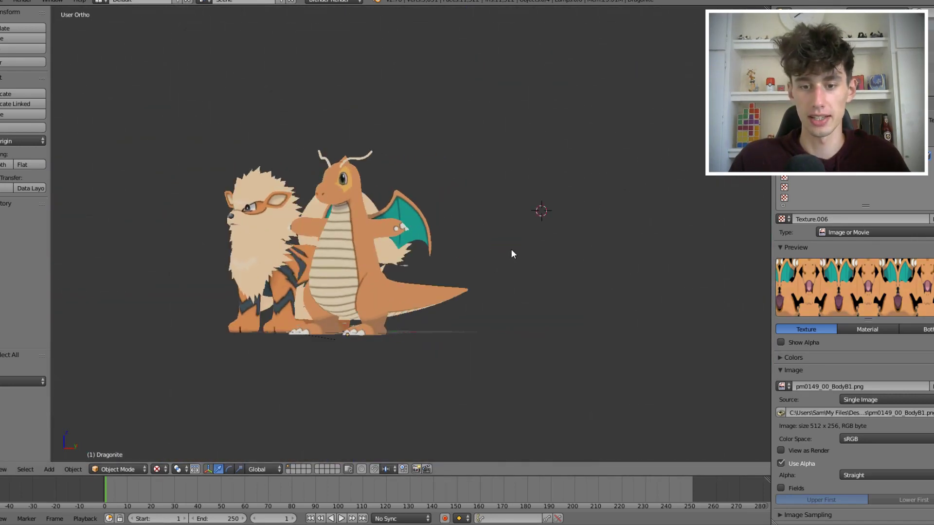
pyautogui.scroll(3, 544, 200)
pyautogui.scroll(2, 544, 199)
pyautogui.moveTo(544, 199); pyautogui.dragTo(487, 237, button='middle')
pyautogui.scroll(-3, 530, 186)
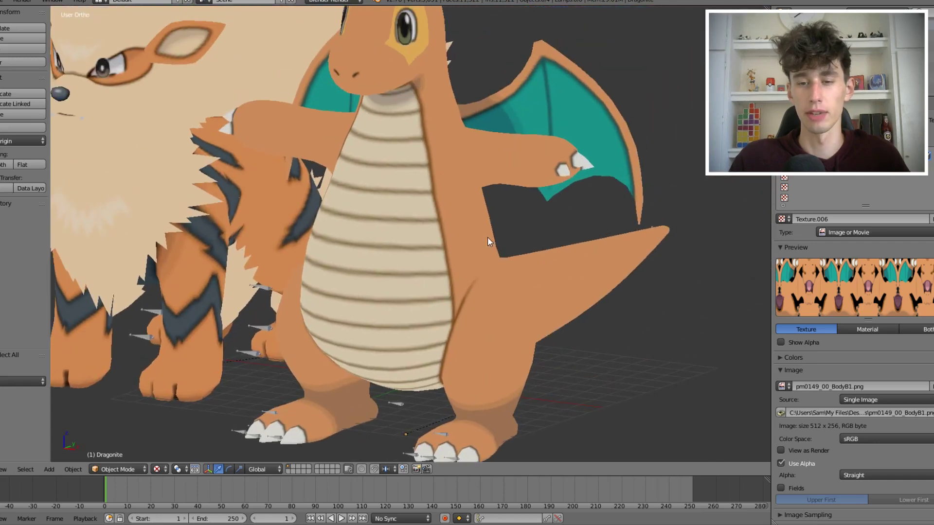
pyautogui.scroll(-2, 521, 199)
pyautogui.scroll(2, 523, 198)
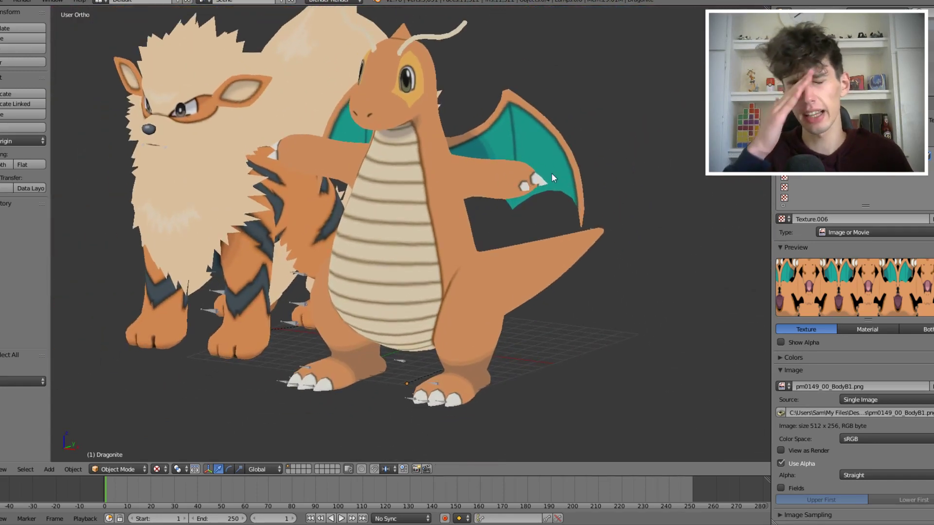
pyautogui.scroll(-3, 552, 173)
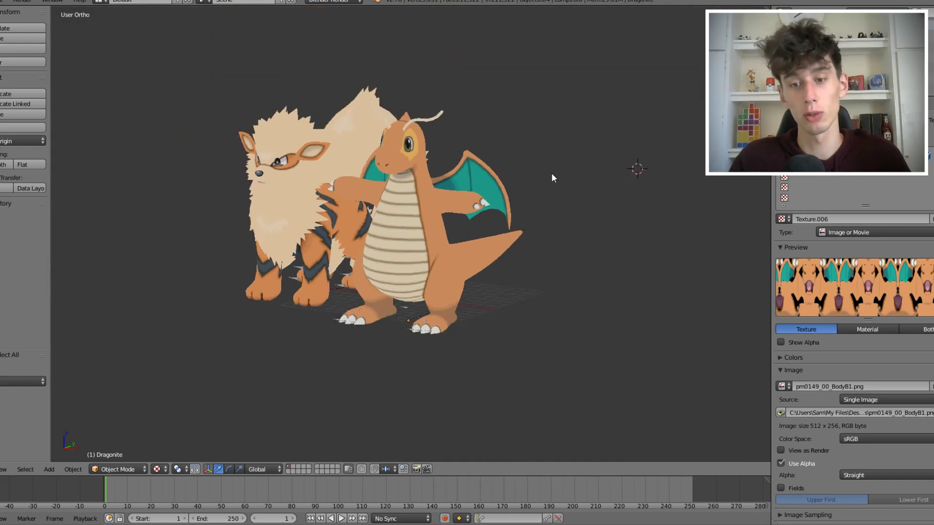
pyautogui.press('KP_1')
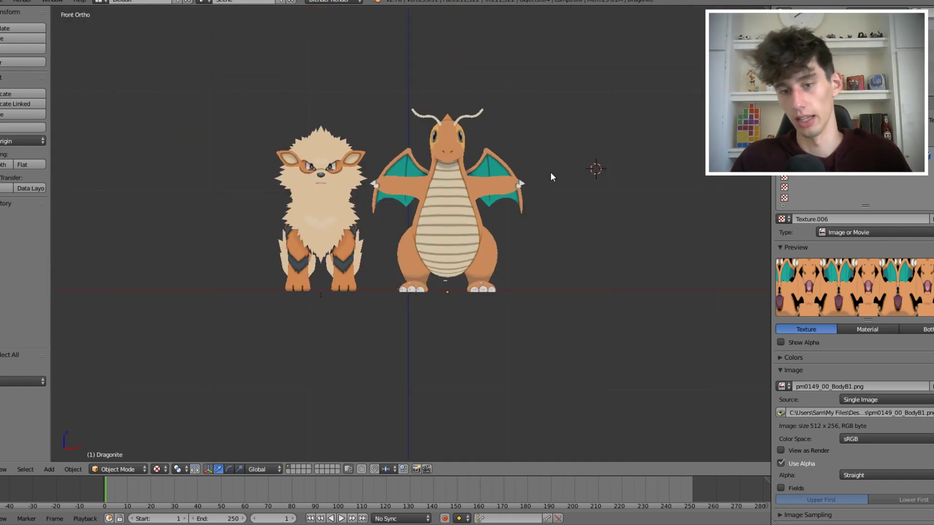
pyautogui.scroll(4, 550, 171)
pyautogui.scroll(-1, 503, 144)
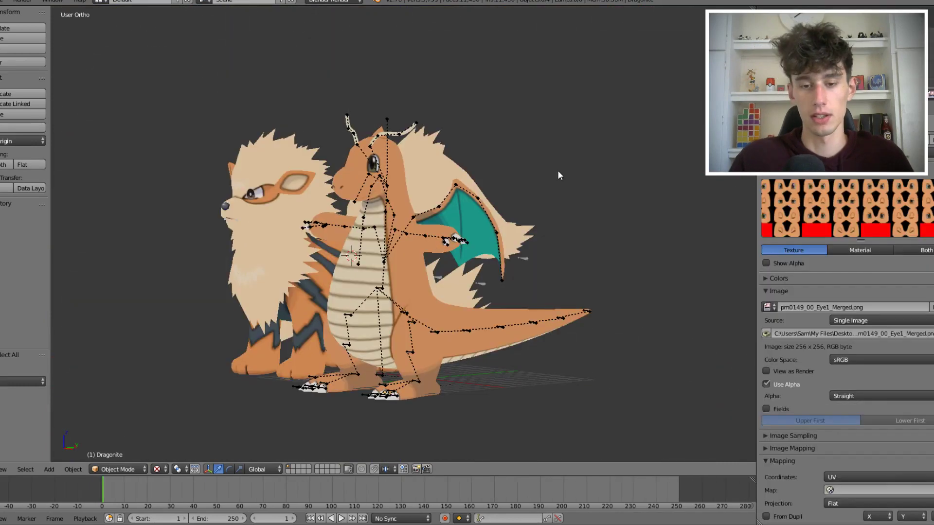
# - Open the Arcanine mesh in Edit Mode and select the front leg's fur tuft by its RFeelerB1 vertex group
pyautogui.moveTo(559, 171); pyautogui.dragTo(591, 209, button='middle')
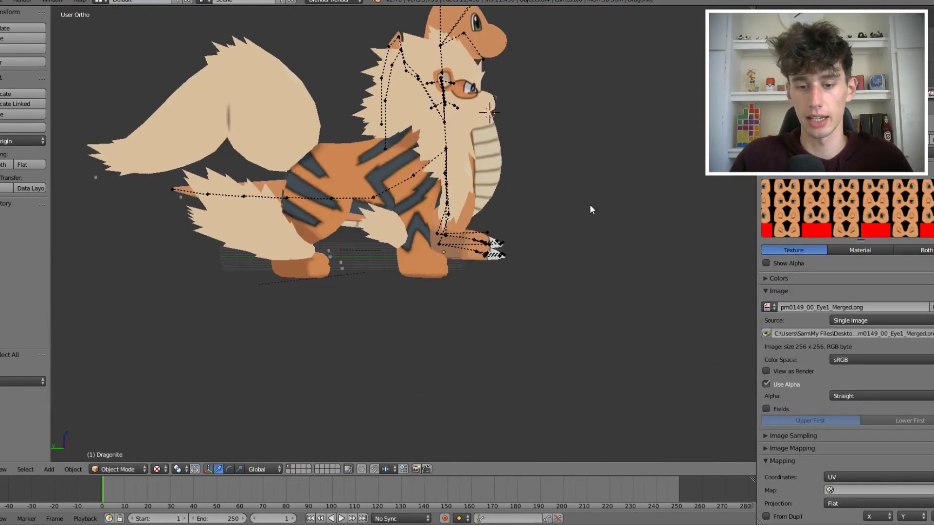
pyautogui.scroll(4, 345, 210)
pyautogui.rightClick(345, 211)
pyautogui.press('Tab')
pyautogui.scroll(3, 349, 210)
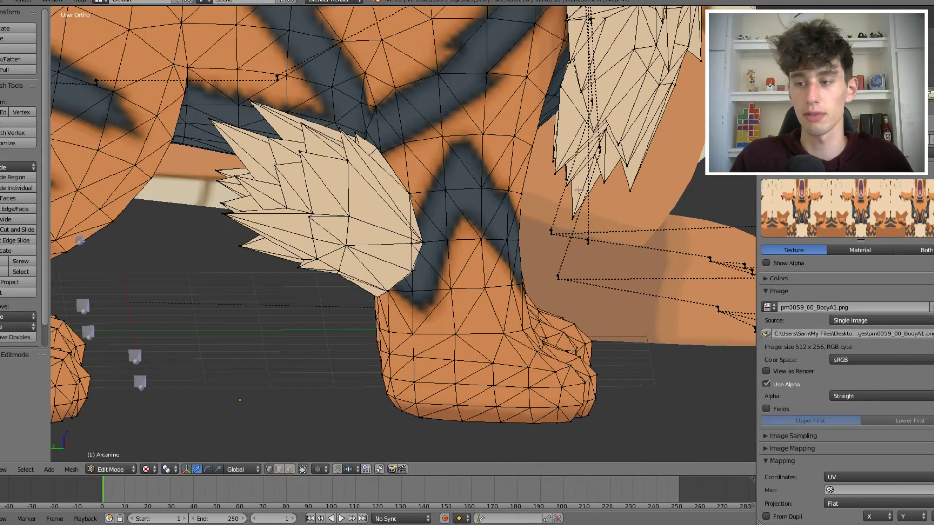
pyautogui.moveTo(618, 171); pyautogui.dragTo(599, 173, button='middle')
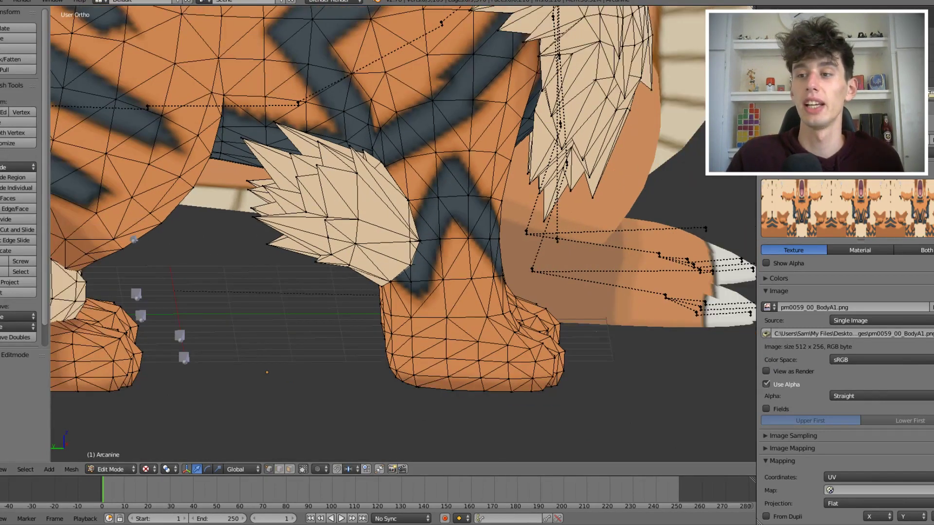
pyautogui.click(870, 94)
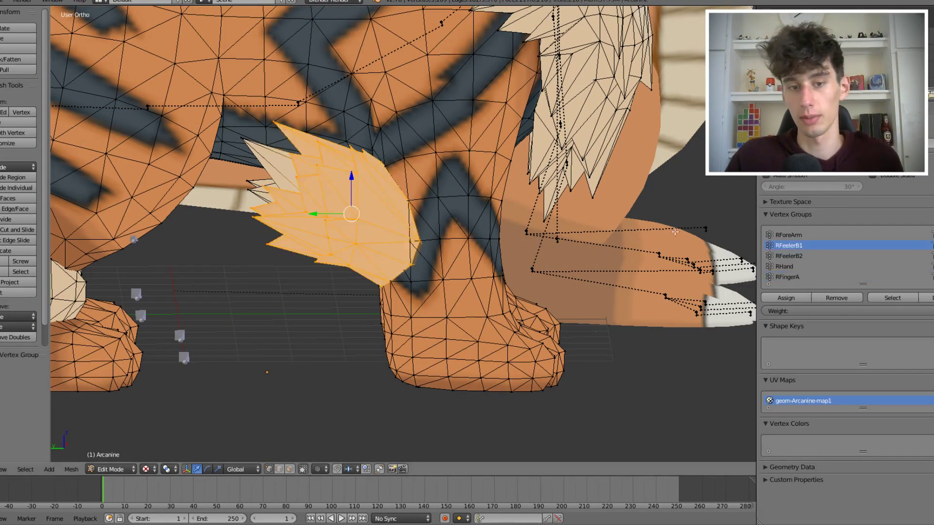
# - Add the RFeelerB2 vertex group to the selection and separate the leg fur tuft into its own object
pyautogui.moveTo(675, 231); pyautogui.dragTo(612, 167, button='middle')
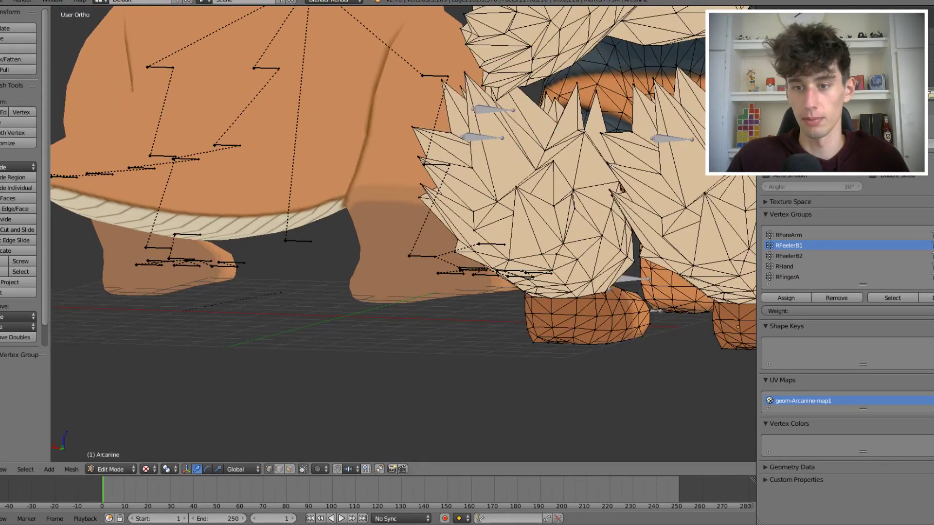
pyautogui.press('KP_Decimal')
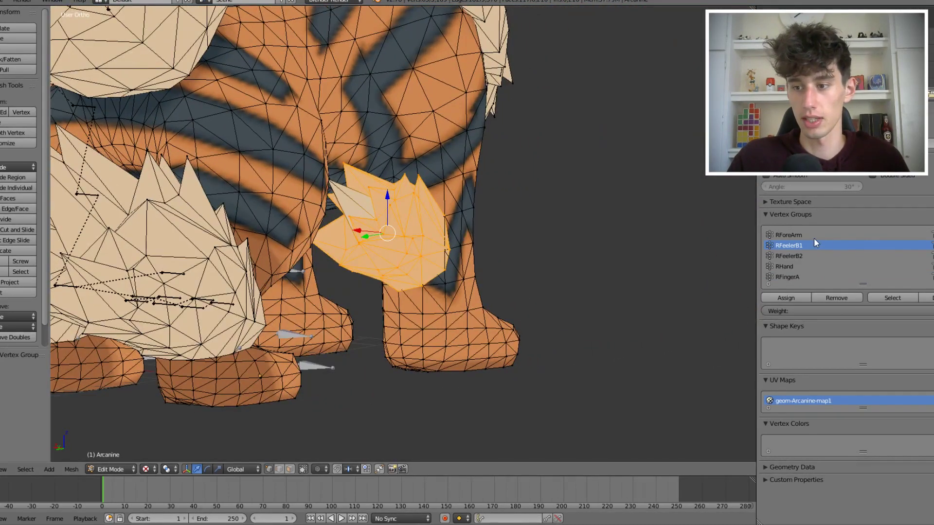
pyautogui.click(890, 297)
pyautogui.scroll(-2, 510, 200)
pyautogui.press('p')
pyautogui.click(272, 150)
pyautogui.scroll(-4, 386, 260)
pyautogui.press('Tab')
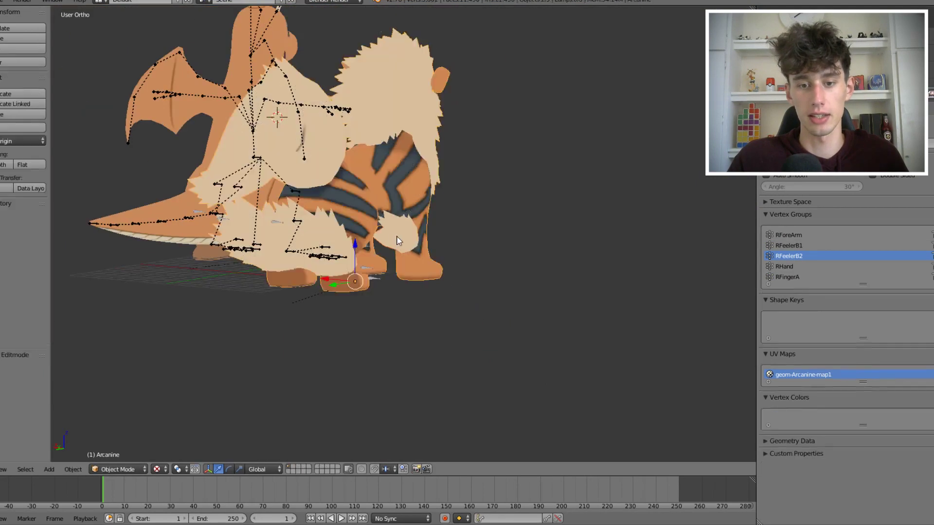
# - Select the separated leg fur tuft and move it onto the outer side of Dragonite's leg in the front view
pyautogui.rightClick(397, 235)
pyautogui.press('a')
pyautogui.press('KP_1')
pyautogui.scroll(6, 559, 169)
pyautogui.keyDown('shift'); pyautogui.moveTo(564, 191); pyautogui.dragTo(454, 233, button='middle'); pyautogui.keyUp('shift')
pyautogui.press('g')
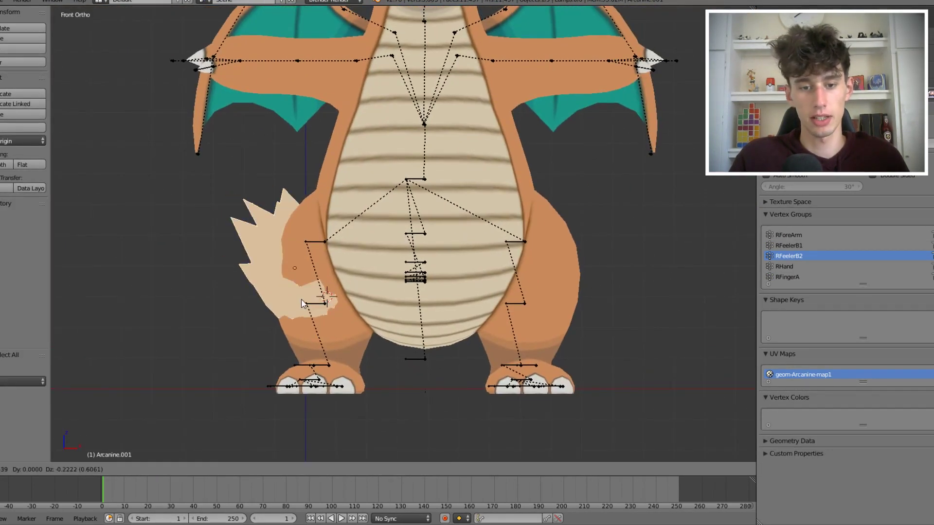
pyautogui.click(286, 285)
# - Adjust the fur tuft's placement against Dragonite's thigh in the side view
pyautogui.moveTo(286, 285); pyautogui.dragTo(375, 300, button='middle')
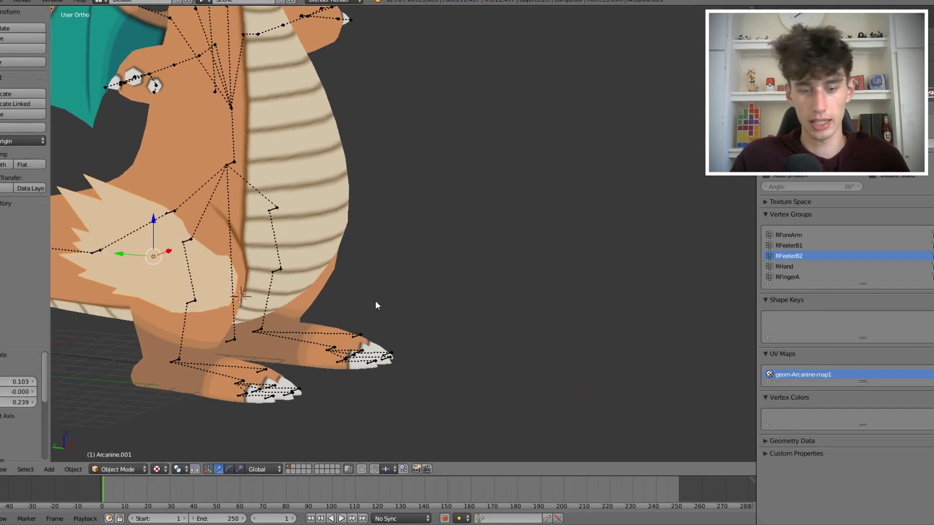
pyautogui.press('KP_1')
pyautogui.press('KP_3')
pyautogui.press('ctrl+KP_3')
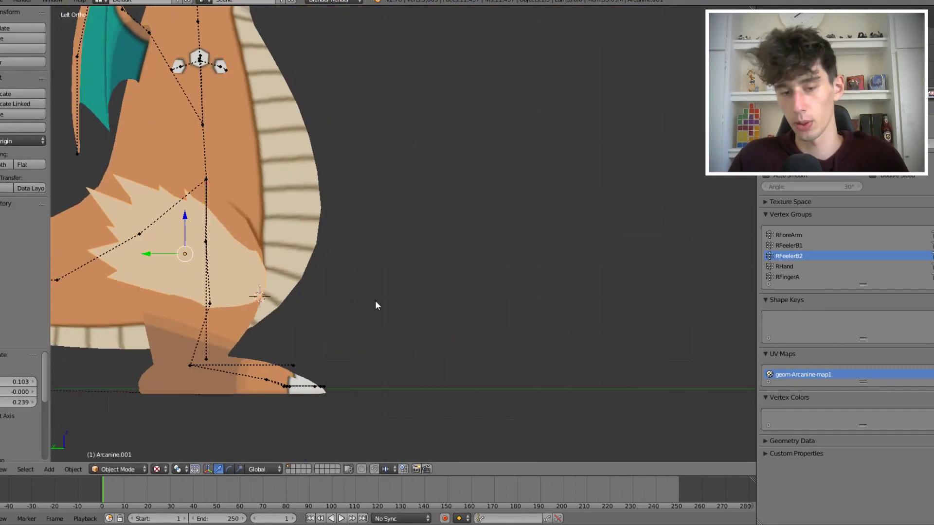
pyautogui.press('g')
pyautogui.click(339, 265)
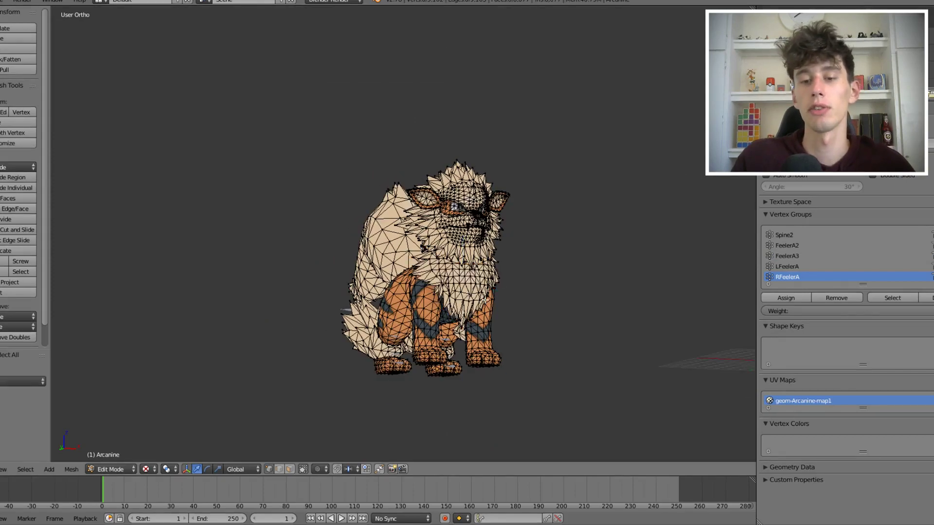
# - Separate the selected chest fur of the Arcanine mesh into its own object and return to Object Mode
pyautogui.hotkey('ctrl', 'z')
pyautogui.moveTo(487, 301)
pyautogui.mouseDown(button='middle')
pyautogui.moveTo(523, 311)
pyautogui.moveTo(502, 300)
pyautogui.mouseUp(button='middle')
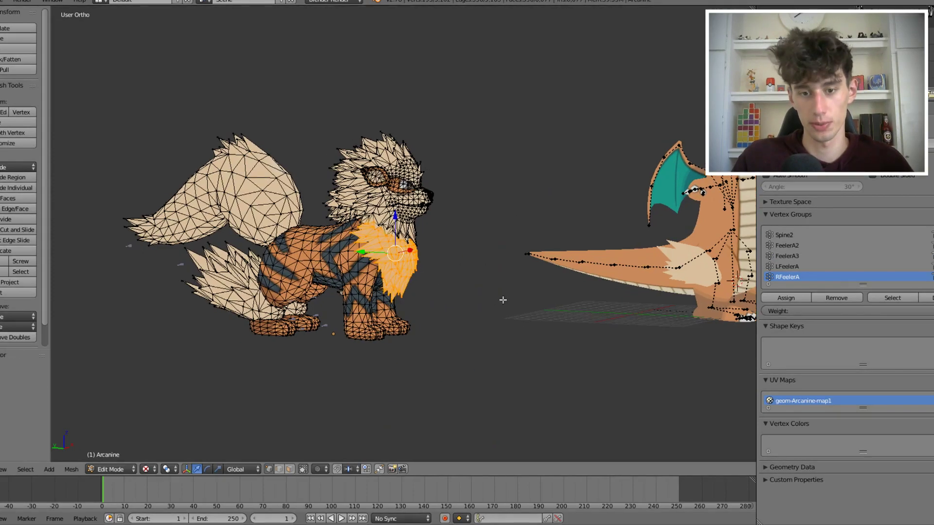
pyautogui.press('KP_Decimal')
pyautogui.scroll(-2, 487, 273)
pyautogui.press('p')
pyautogui.click(486, 272)
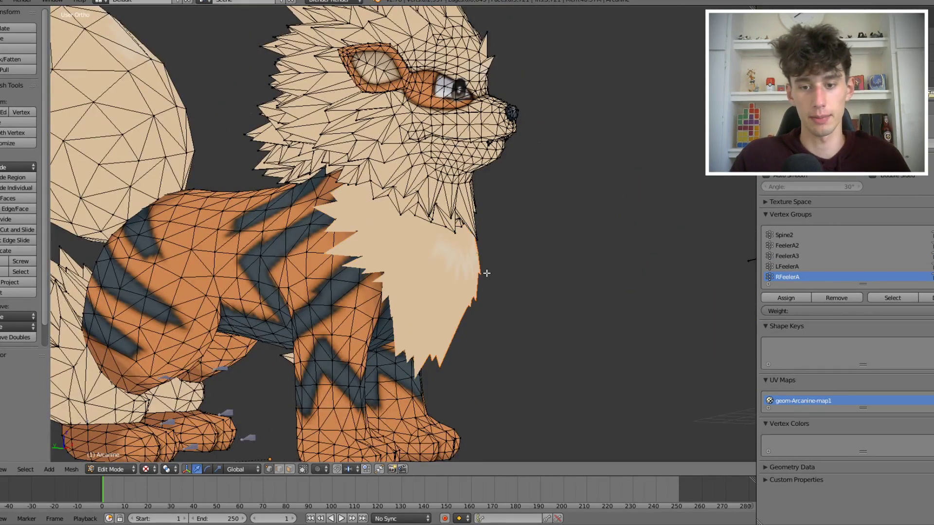
pyautogui.press('Tab')
# - Select the separated chest fur and move it about -8.73 units along Y towards Dragonite
pyautogui.rightClick(457, 281)
pyautogui.press('KP_3')
pyautogui.scroll(-4, 466, 283)
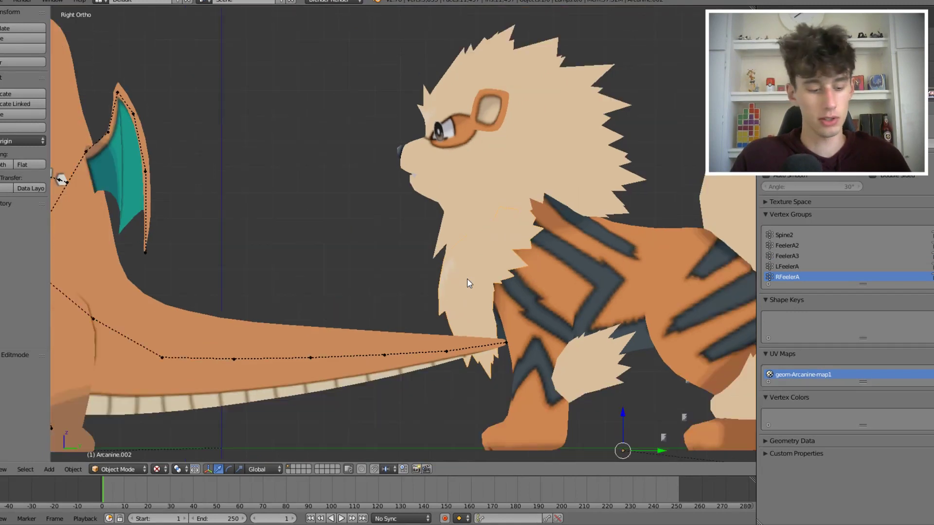
pyautogui.press('g')
pyautogui.click(252, 280)
# - Move the chest fur sideways and up onto Dragonite's neck in the front view
pyautogui.press('KP_1')
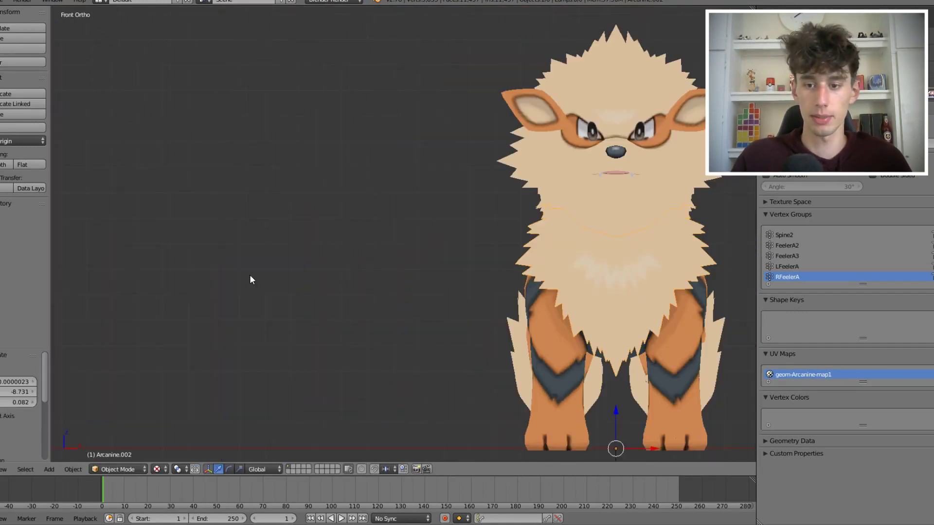
pyautogui.scroll(-7, 250, 276)
pyautogui.keyDown('shift'); pyautogui.moveTo(430, 240); pyautogui.dragTo(230, 231, button='middle'); pyautogui.keyUp('shift')
pyautogui.press('g')
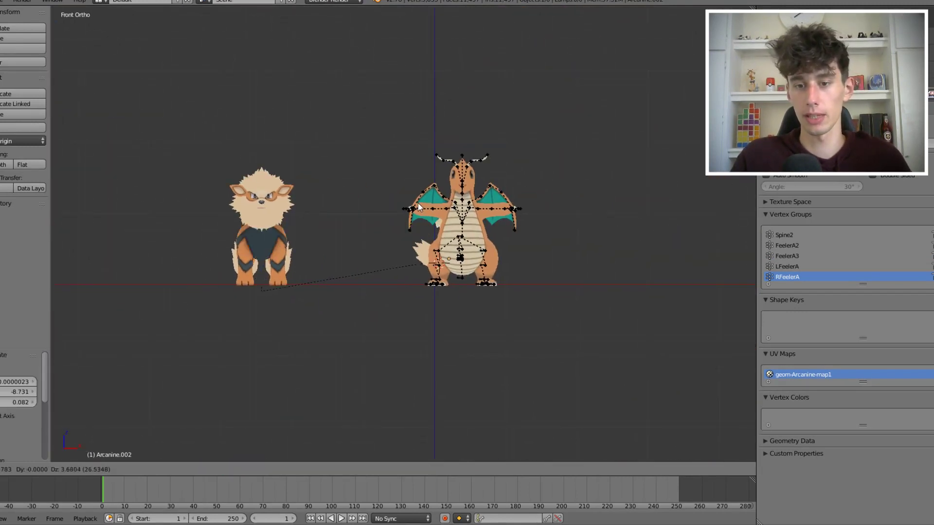
pyautogui.click(316, 177)
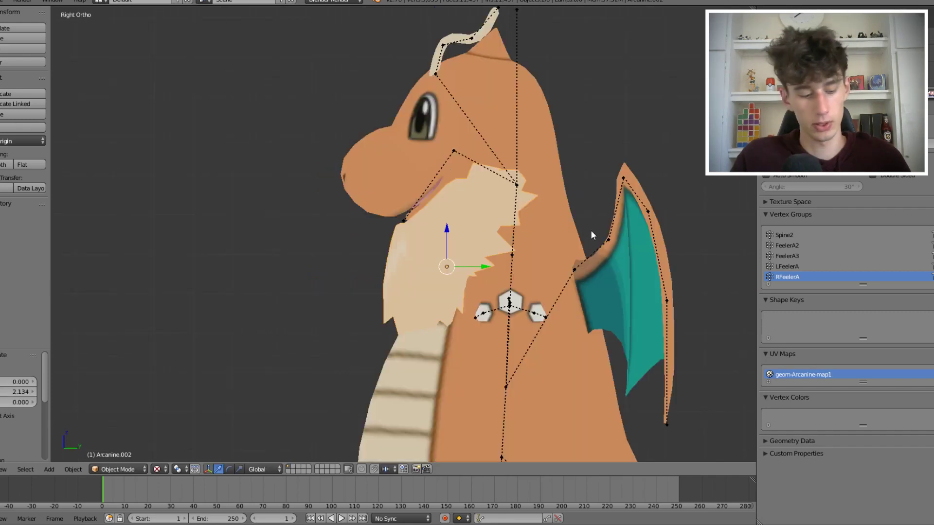
# - Rotate the chest fur about 23° in the side view and lower it beneath Dragonite's jaw
pyautogui.press('r')
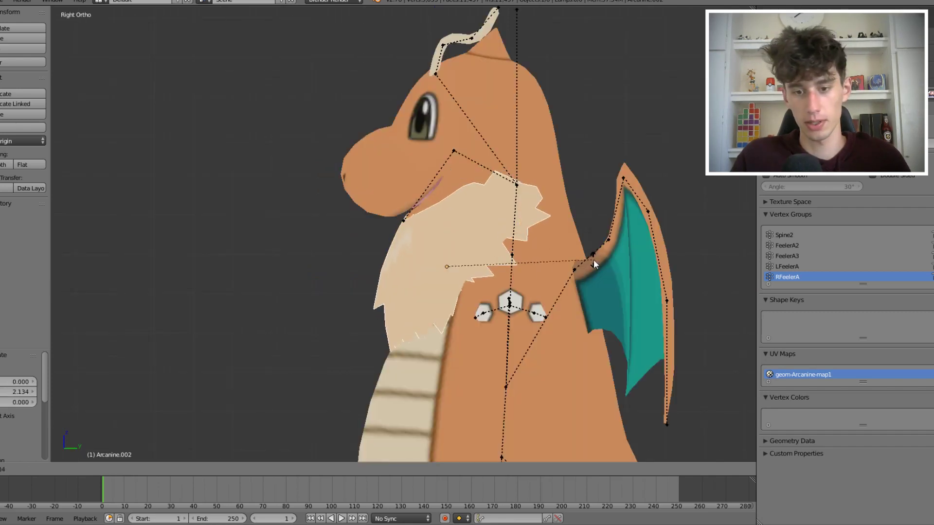
pyautogui.click(602, 249)
pyautogui.press('g')
pyautogui.press('z')
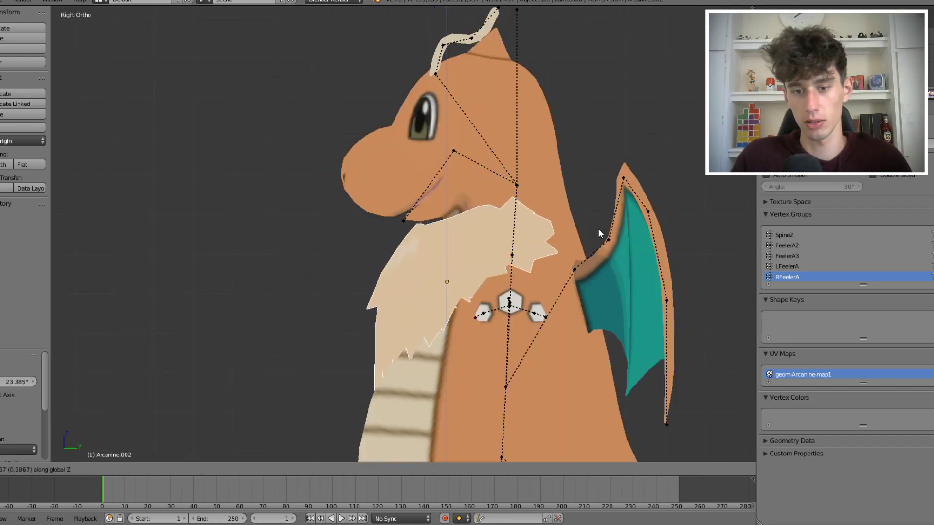
pyautogui.click(599, 231)
pyautogui.press('g')
pyautogui.click(620, 217)
pyautogui.press('r')
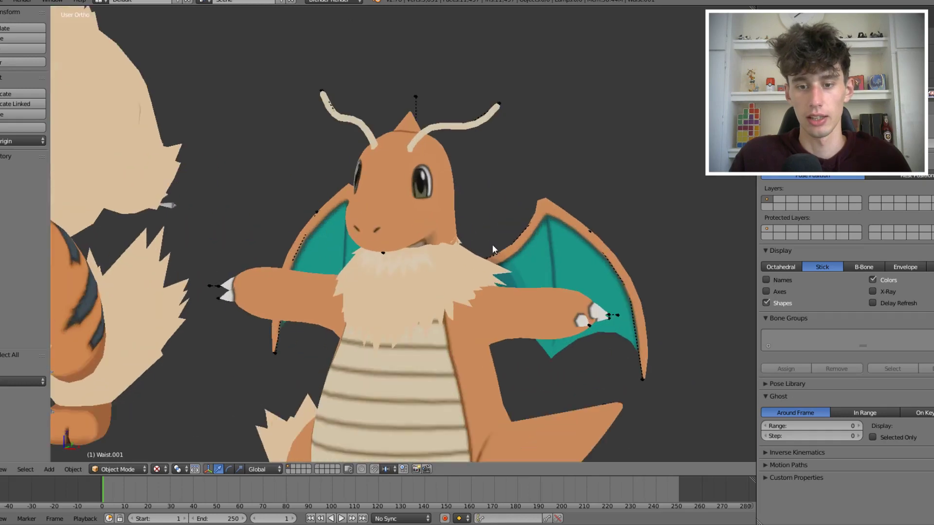
# - Examine how the fur collar sits on Dragonite's chest and compare Arcanine's chest and leg markings with Dragonite's belly
pyautogui.scroll(10, 492, 249)
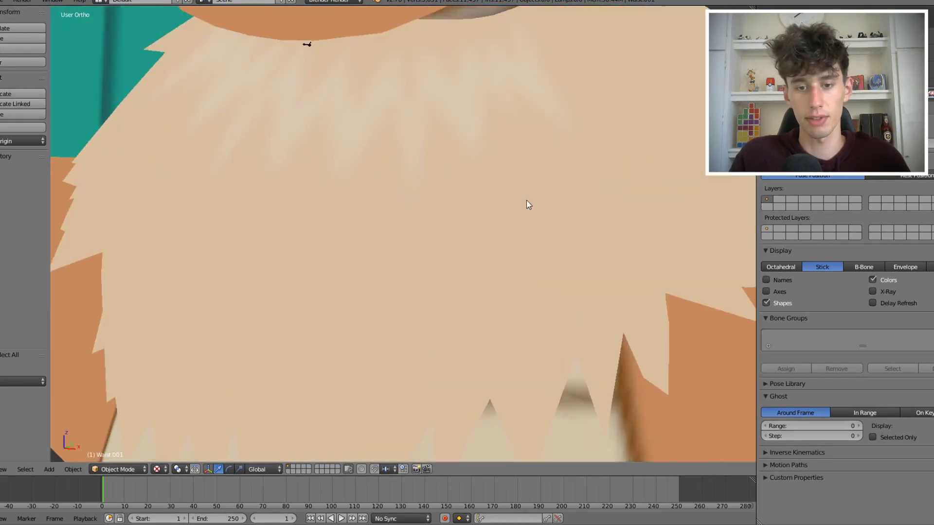
pyautogui.keyDown('shift'); pyautogui.moveTo(509, 361); pyautogui.dragTo(482, 424, button='middle'); pyautogui.keyUp('shift')
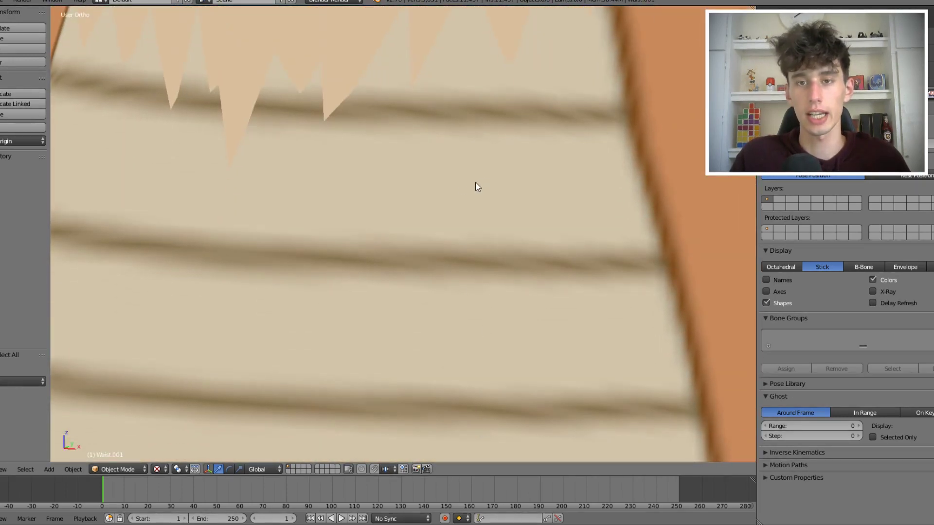
pyautogui.scroll(-7, 477, 186)
pyautogui.scroll(-8, 501, 210)
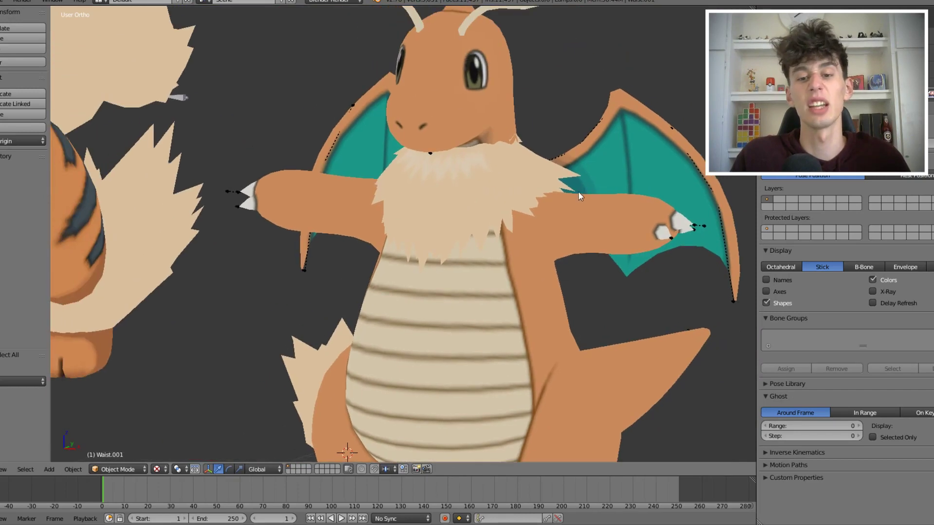
pyautogui.scroll(-1, 489, 185)
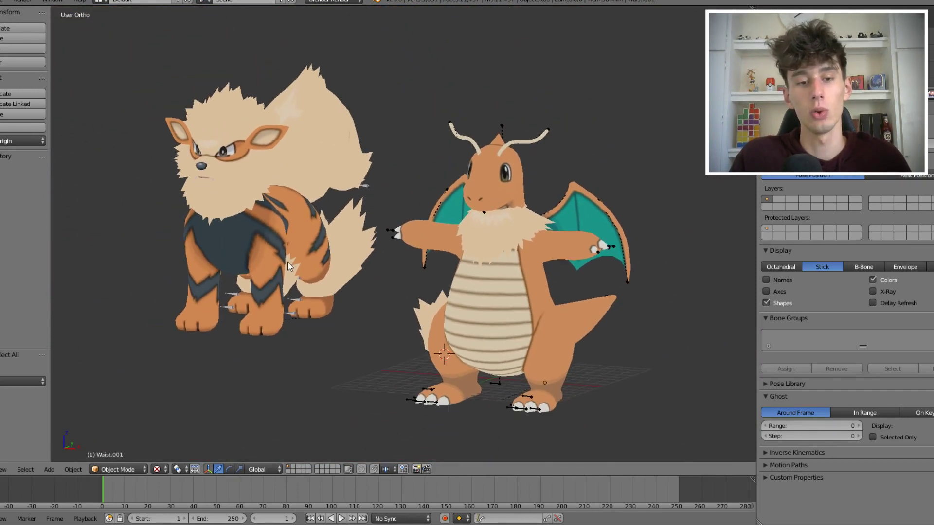
pyautogui.moveTo(298, 269); pyautogui.dragTo(329, 242, button='middle')
pyautogui.keyDown('shift'); pyautogui.moveTo(248, 263); pyautogui.dragTo(638, 235, button='middle'); pyautogui.keyUp('shift')
pyautogui.scroll(5, 594, 228)
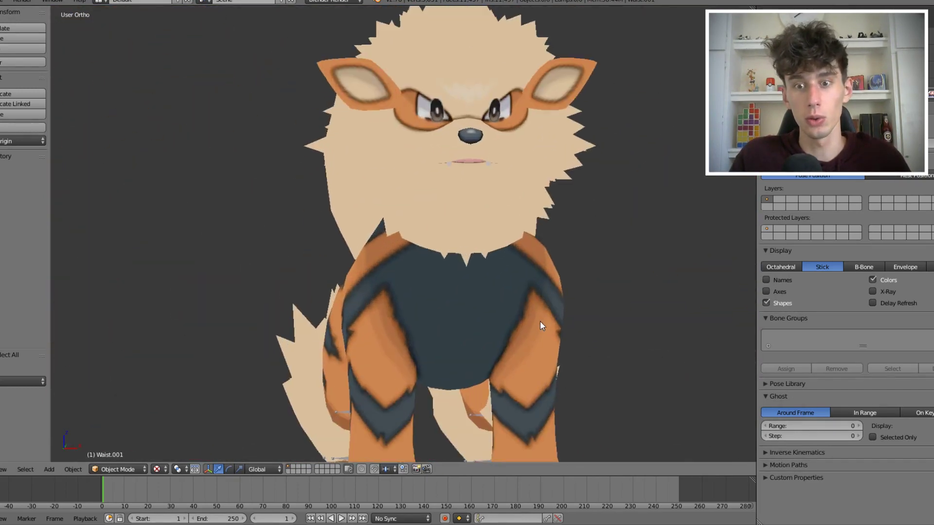
pyautogui.scroll(5, 513, 301)
pyautogui.keyDown('shift'); pyautogui.moveTo(532, 335); pyautogui.dragTo(490, 273, button='middle'); pyautogui.keyUp('shift')
pyautogui.scroll(-6, 546, 145)
pyautogui.scroll(-3, 490, 273)
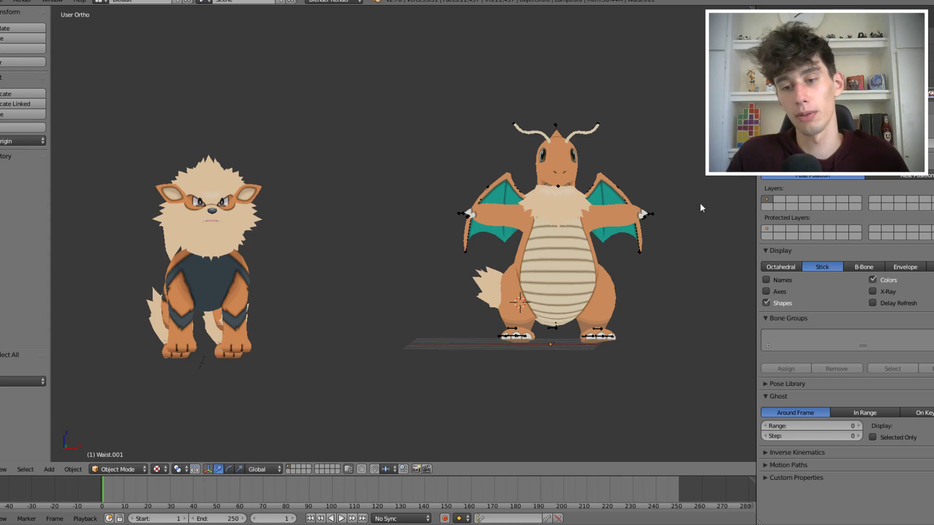
pyautogui.scroll(5, 700, 205)
pyautogui.scroll(4, 189, 284)
pyautogui.keyDown('shift'); pyautogui.moveTo(668, 200); pyautogui.dragTo(431, 227, button='middle'); pyautogui.keyUp('shift')
pyautogui.scroll(-3, 438, 229)
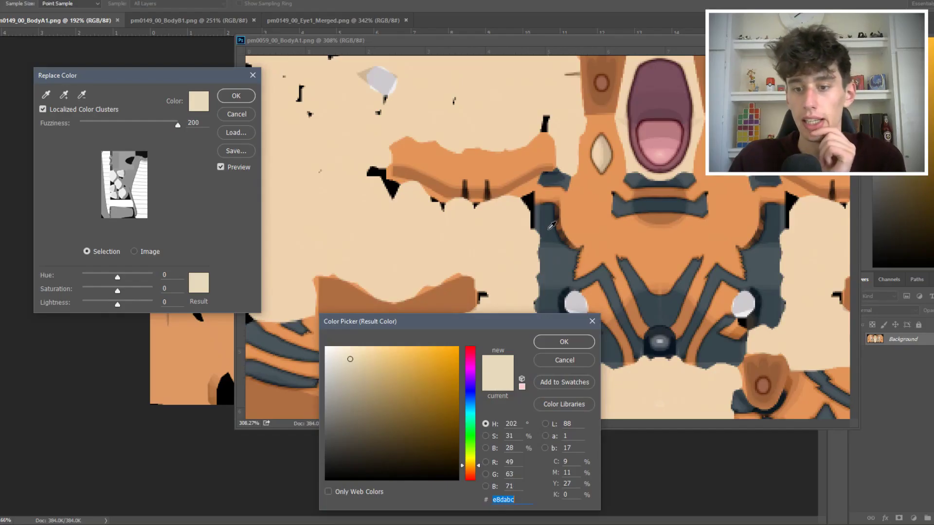
# - Switch to Photoshop and replace the cream belly colour in Dragonite's body texture with dark blue-grey sampled from Arcanine's texture
pyautogui.click(549, 228)
pyautogui.click(563, 342)
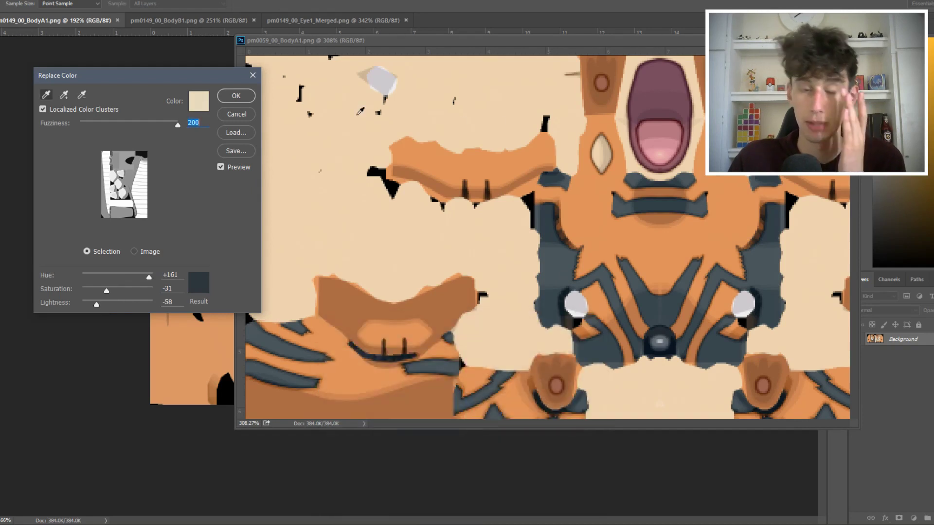
pyautogui.click(236, 96)
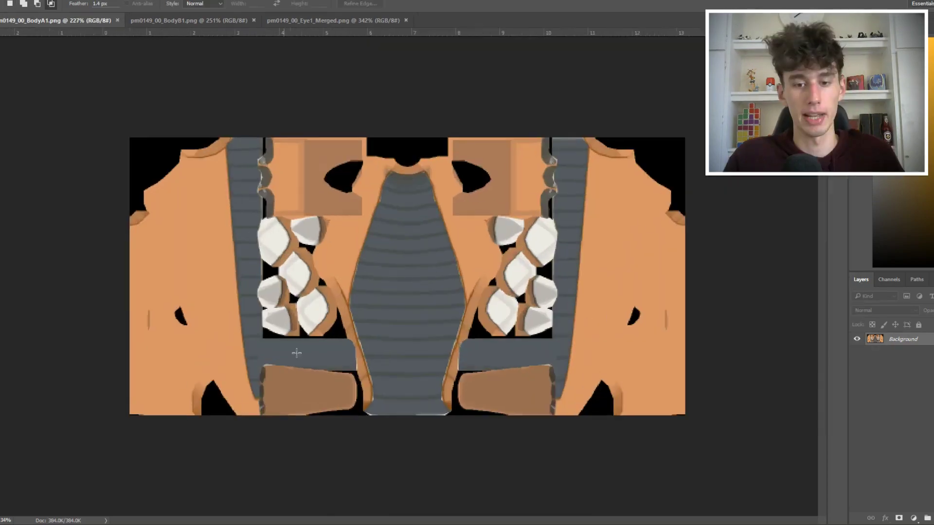
pyautogui.keyDown('alt'); pyautogui.scroll(7, 350, 340); pyautogui.keyUp('alt')
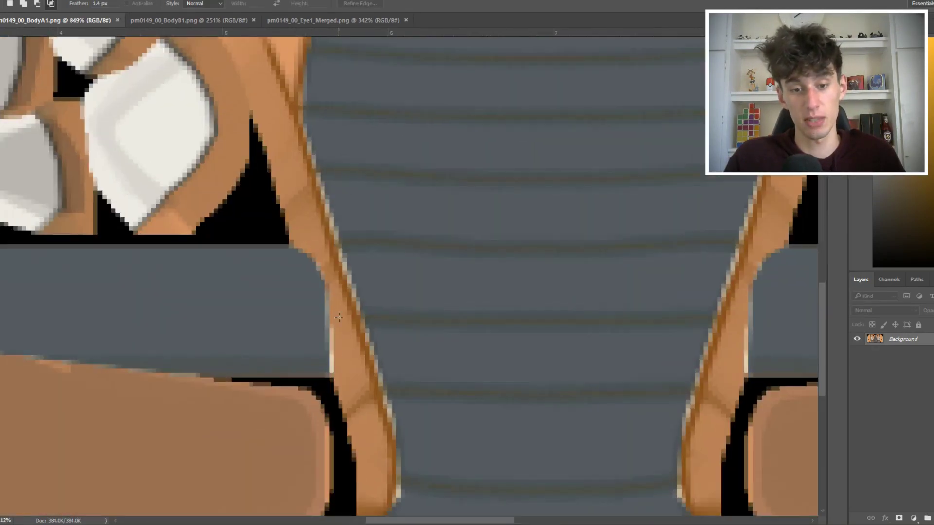
pyautogui.keyDown('alt'); pyautogui.scroll(-5, 359, 206); pyautogui.keyUp('alt')
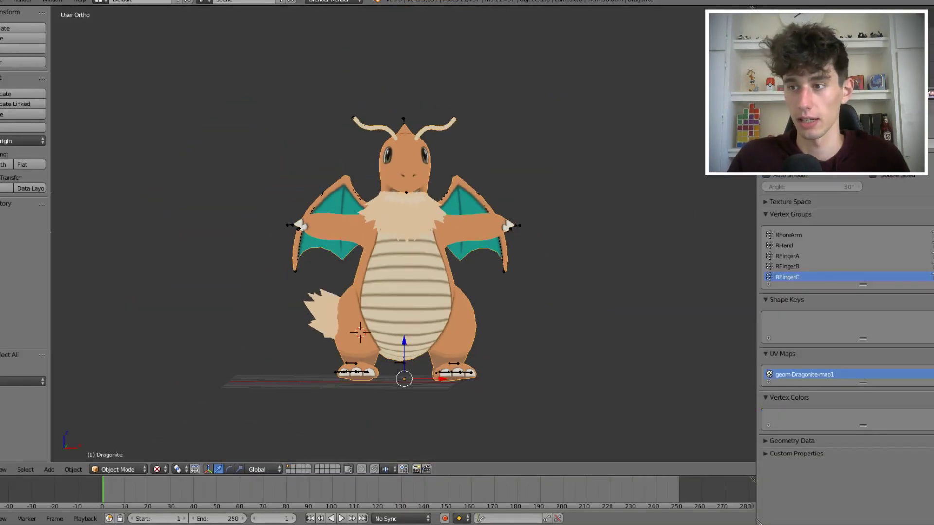
# - Switch to Blender and update Dragonite's pm0149_00_BodyA1.png body texture with the recoloured image
pyautogui.click(883, 117)
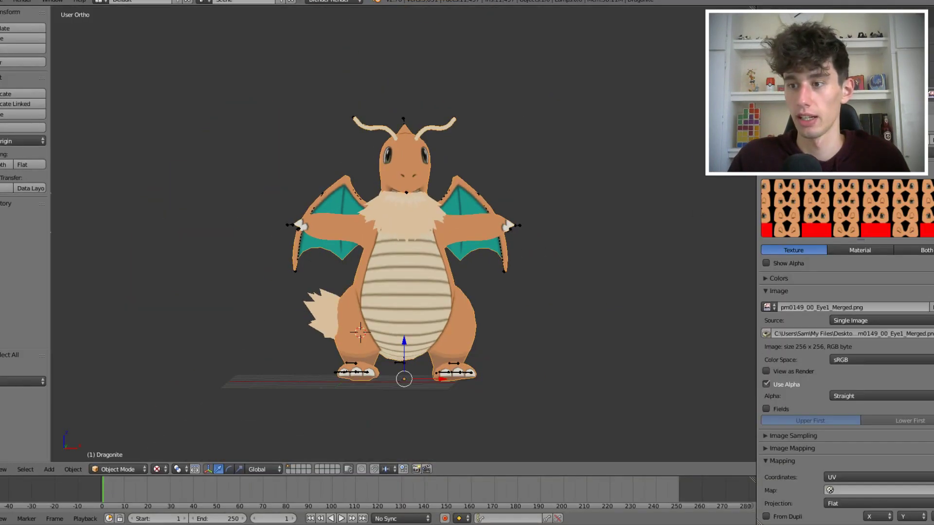
pyautogui.scroll(1, 847, 326)
pyautogui.click(874, 95)
pyautogui.click(847, 137)
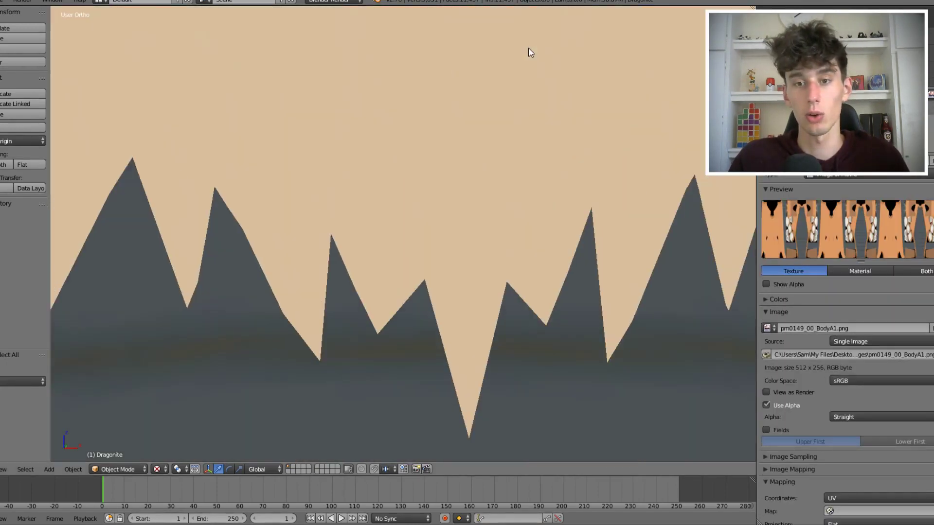
# - Examine Dragonite's recoloured belly and antennae and the placed fur parts from several angles beside Arcanine
pyautogui.keyDown('shift'); pyautogui.moveTo(529, 48); pyautogui.dragTo(482, 145, button='middle'); pyautogui.keyUp('shift')
pyautogui.scroll(-7, 521, 28)
pyautogui.keyDown('shift'); pyautogui.moveTo(522, 28); pyautogui.dragTo(476, 394, button='middle'); pyautogui.keyUp('shift')
pyautogui.scroll(2, 527, 233)
pyautogui.scroll(3, 532, 139)
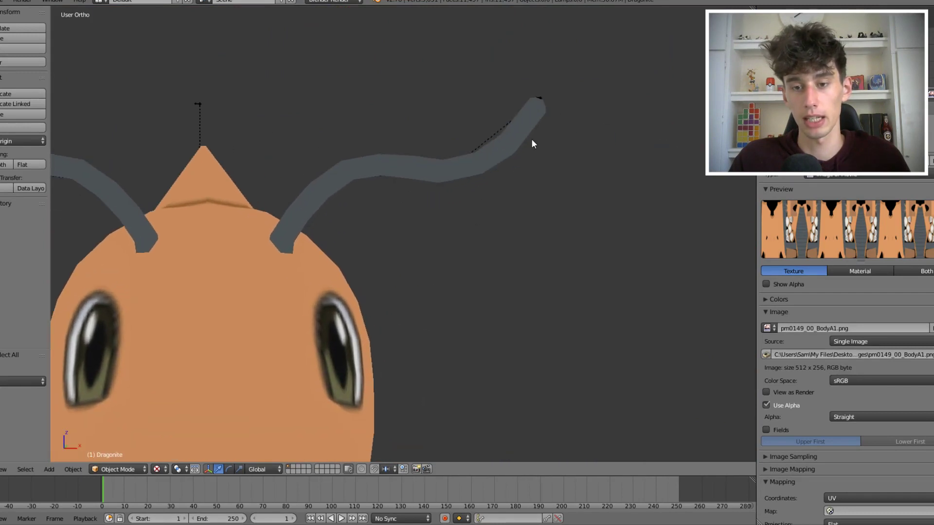
pyautogui.scroll(-5, 533, 128)
pyautogui.scroll(2, 527, 207)
pyautogui.scroll(-3, 524, 207)
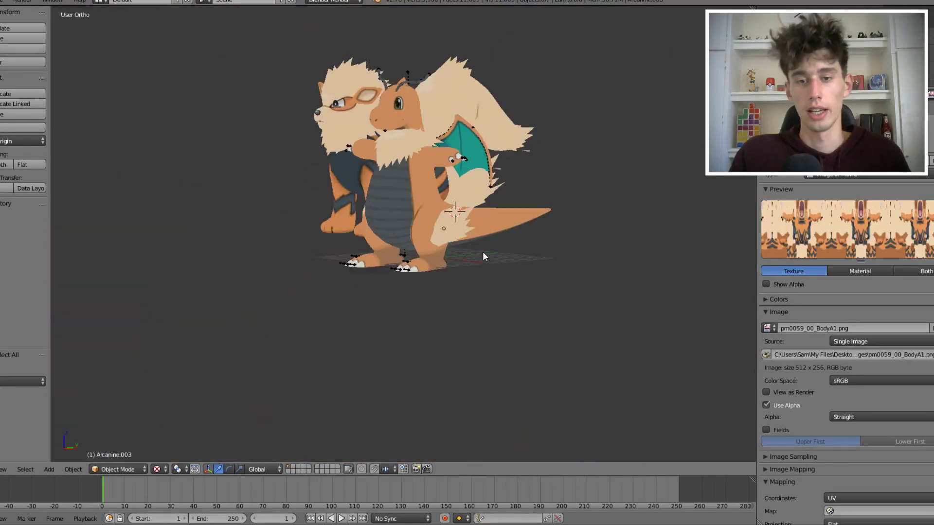
pyautogui.moveTo(483, 252); pyautogui.dragTo(477, 176, button='middle')
pyautogui.scroll(4, 487, 181)
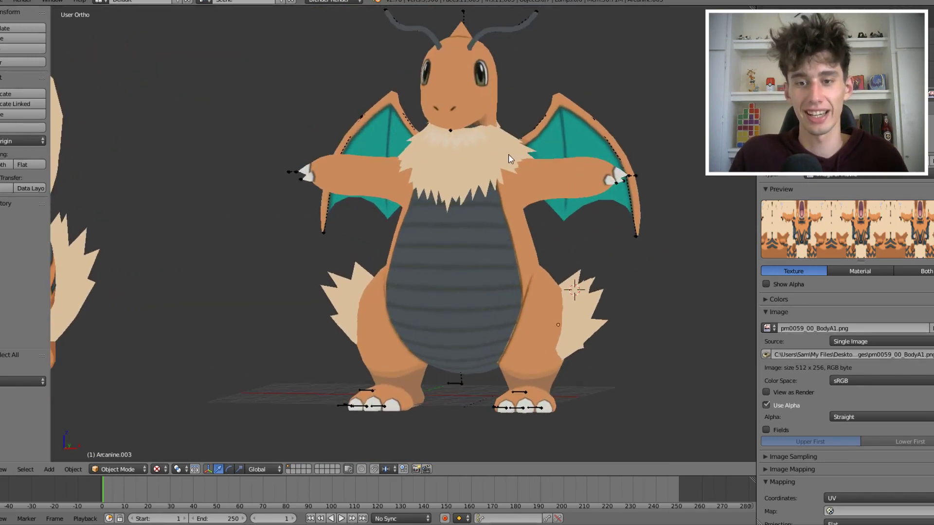
pyautogui.scroll(-5, 393, 238)
pyautogui.moveTo(394, 237); pyautogui.dragTo(520, 295, button='middle')
pyautogui.scroll(4, 477, 304)
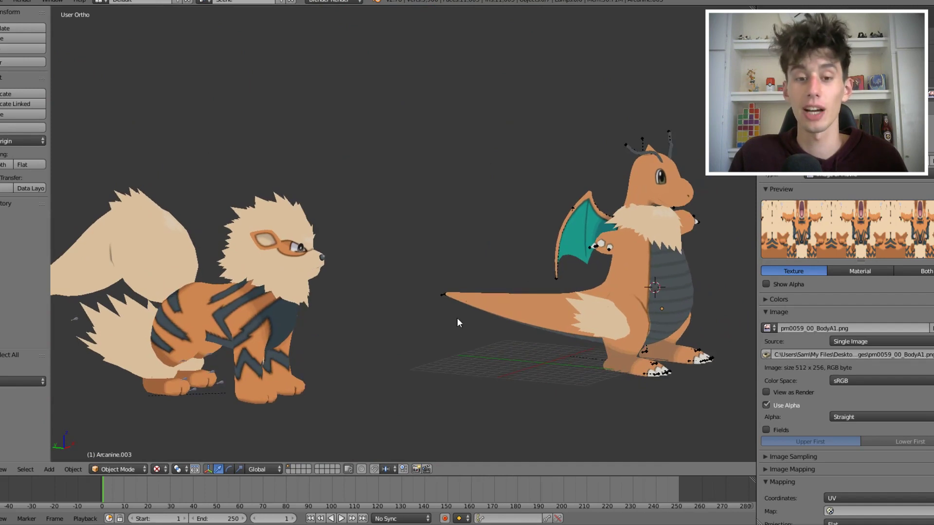
# - Move Arcanine's separated tail fur above Dragonite's head, about -17.32 units in Y and 19.32 in Z, and restore textured shading
pyautogui.press('g')
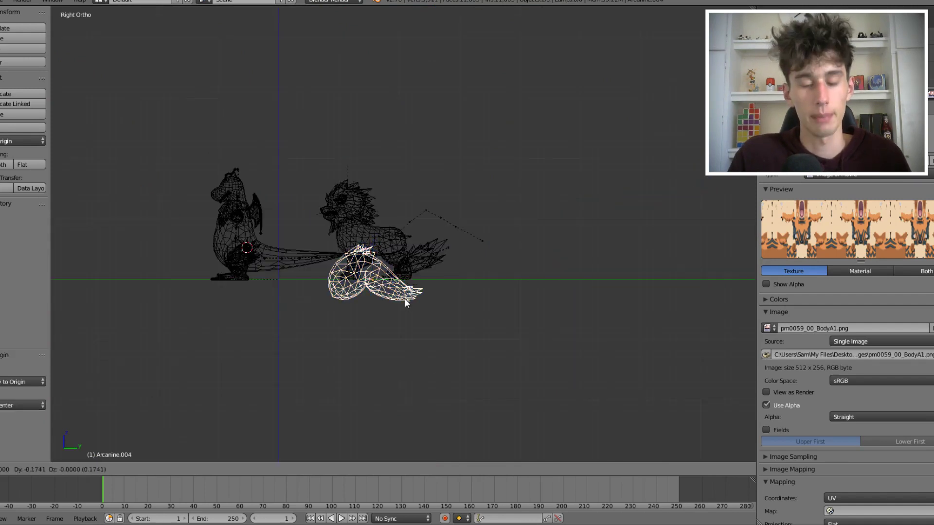
pyautogui.click(303, 185)
pyautogui.press('z')
pyautogui.hotkey('alt', 'z')
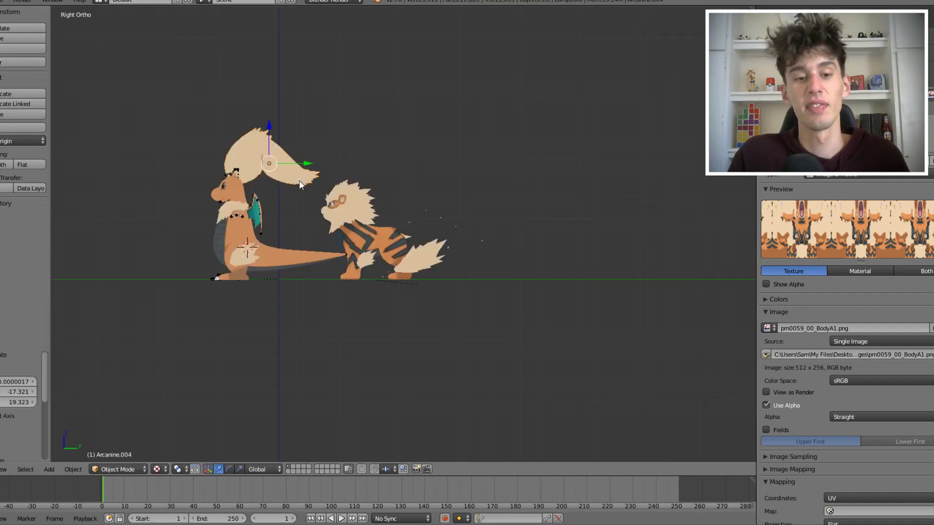
# - Rotate the tail fur about 17° and move it about -0.64 units in Y and -2.68 in Z onto Dragonite's head
pyautogui.keyDown('shift'); pyautogui.moveTo(300, 161); pyautogui.dragTo(514, 231, button='middle'); pyautogui.keyUp('shift')
pyautogui.scroll(3, 515, 231)
pyautogui.scroll(3, 515, 232)
pyautogui.keyDown('shift'); pyautogui.moveTo(647, 281); pyautogui.dragTo(449, 232, button='middle'); pyautogui.keyUp('shift')
pyautogui.press('s')
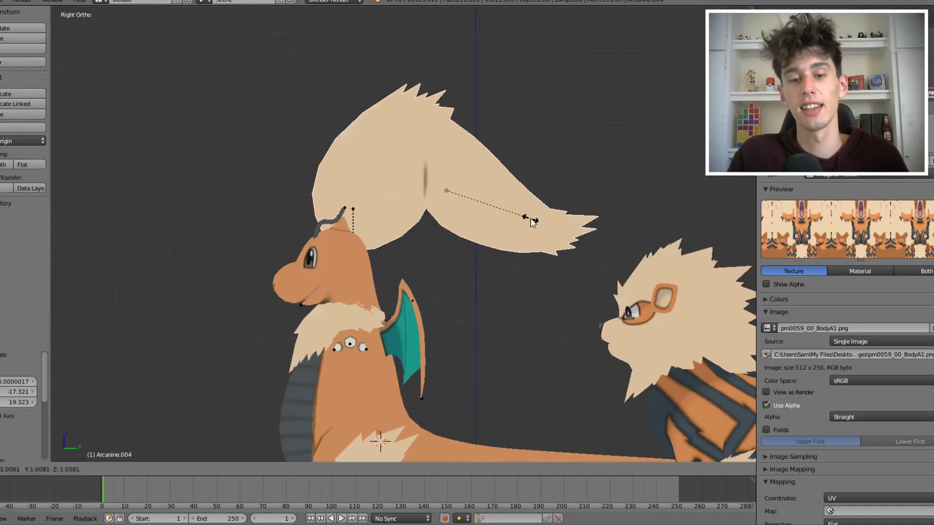
pyautogui.rightClick(532, 220)
pyautogui.press('r')
pyautogui.click(560, 171)
pyautogui.press('g')
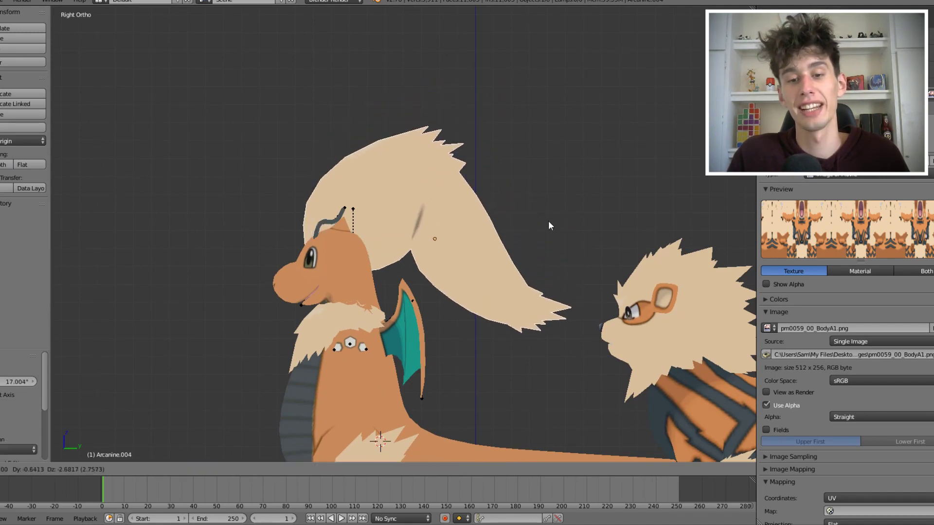
pyautogui.click(552, 224)
# - Move the tail fur sideways in the top view until it lines up with Dragonite's head, and deselect it
pyautogui.press('KP_7')
pyautogui.scroll(-8, 637, 286)
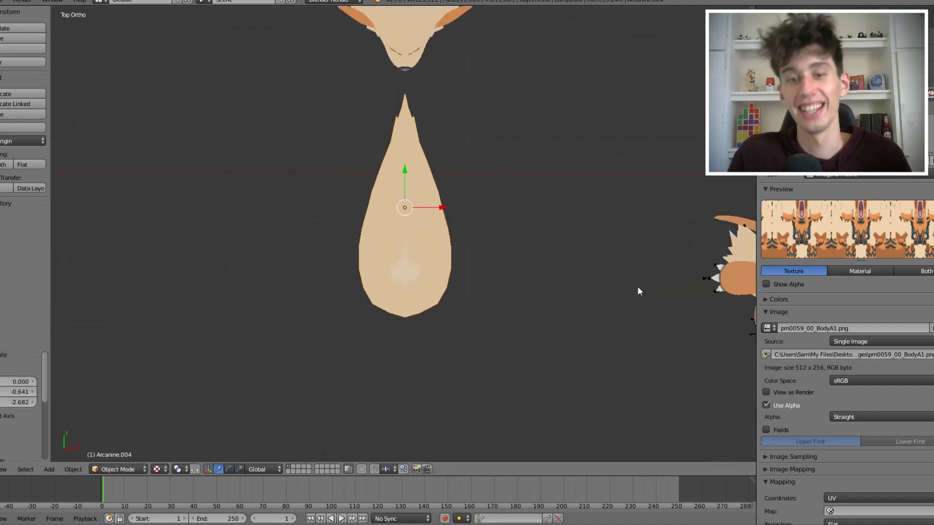
pyautogui.press('g')
pyautogui.click(514, 275)
pyautogui.press('g')
pyautogui.click(529, 262)
pyautogui.moveTo(529, 261); pyautogui.dragTo(549, 241, button='middle')
pyautogui.scroll(7, 549, 240)
pyautogui.press('a')
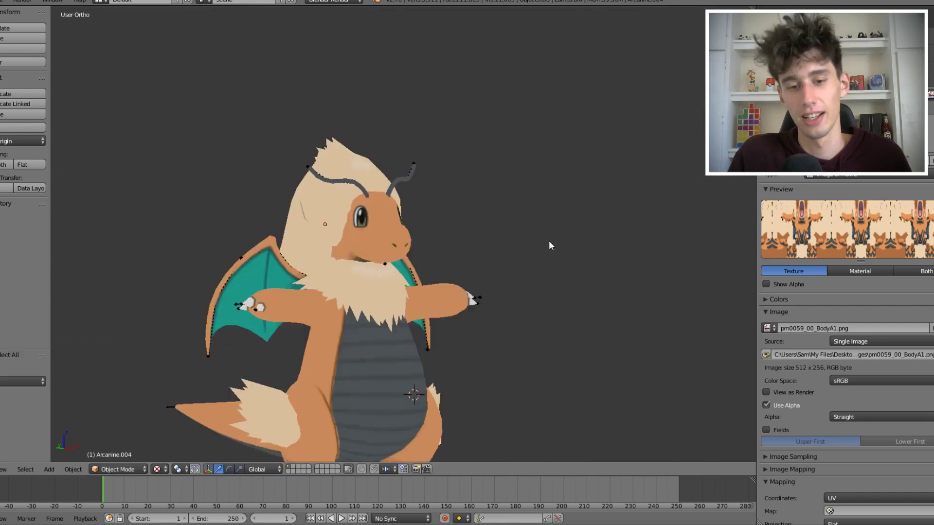
# - Examine the fused model's head fur, collar and pose from several angles in perspective and orthographic view
pyautogui.scroll(1, 550, 221)
pyautogui.press('KP_5')
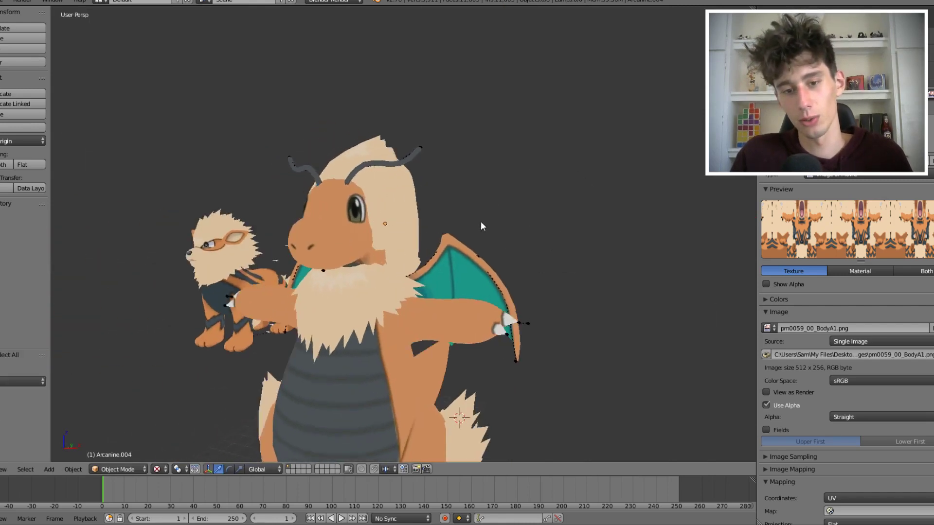
pyautogui.moveTo(481, 222); pyautogui.dragTo(553, 231, button='middle')
pyautogui.scroll(-2, 553, 232)
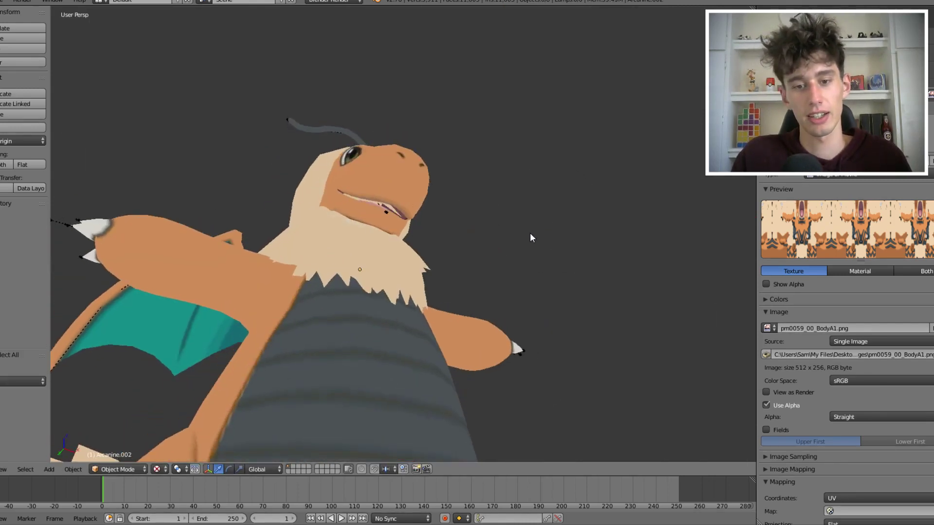
pyautogui.moveTo(531, 237); pyautogui.dragTo(545, 206, button='middle')
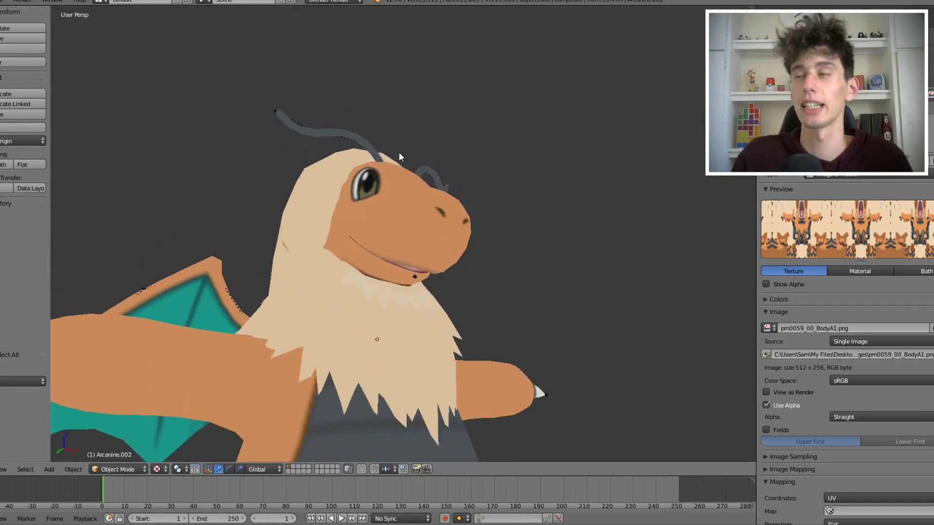
pyautogui.press('KP_5')
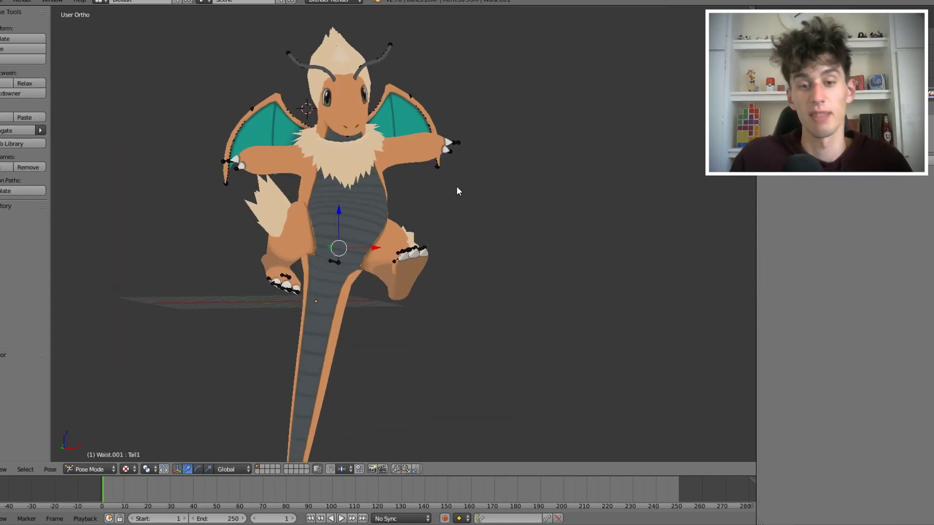
pyautogui.moveTo(521, 179); pyautogui.dragTo(462, 196, button='middle')
pyautogui.scroll(-2, 465, 205)
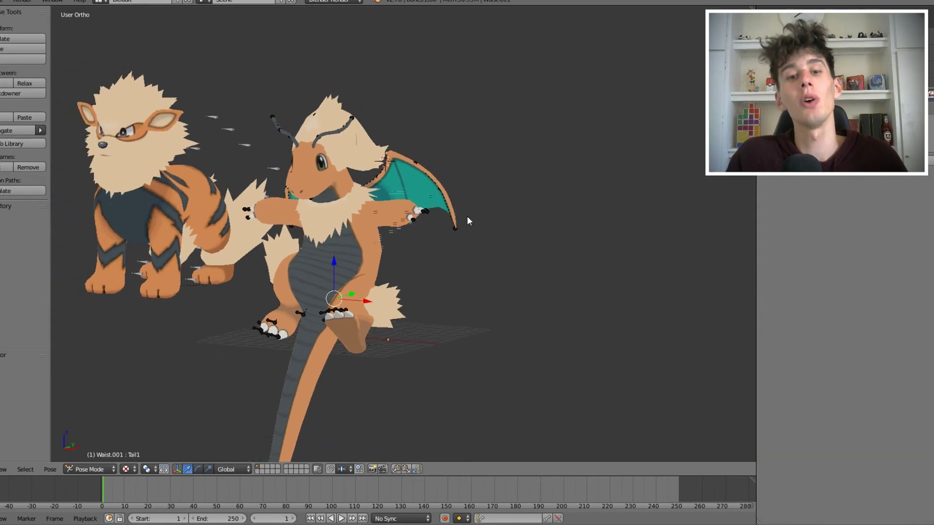
pyautogui.moveTo(469, 250); pyautogui.dragTo(508, 270, button='middle')
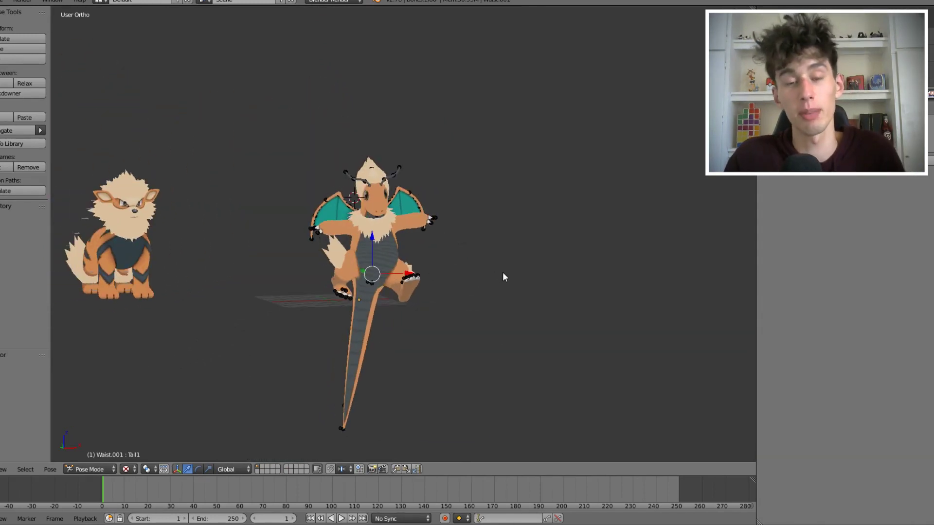
pyautogui.moveTo(292, 190)
pyautogui.mouseDown(button='middle')
pyautogui.moveTo(586, 210)
pyautogui.moveTo(511, 209)
pyautogui.mouseUp(button='middle')
# - Select Dragonite's right wing base bone RFeelerA1 and scale it by a factor of 2 in the front view
pyautogui.press('z')
pyautogui.rightClick(496, 201)
pyautogui.press('z')
pyautogui.press('KP_1')
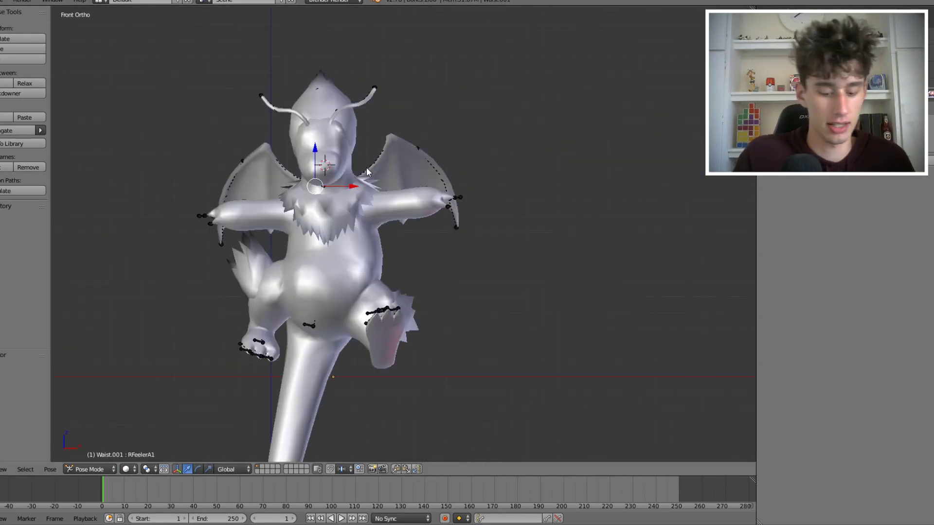
pyautogui.press('s')
pyautogui.press('2')
pyautogui.press('Return')
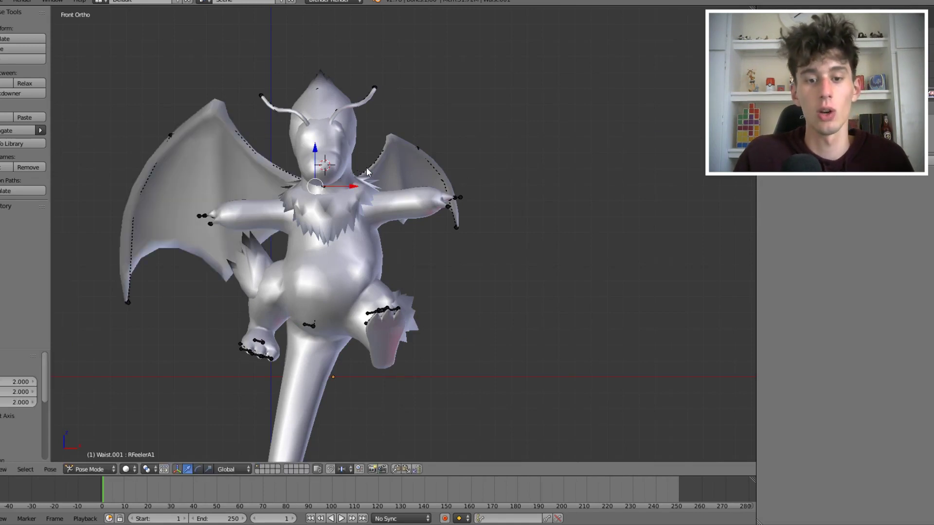
pyautogui.press('z')
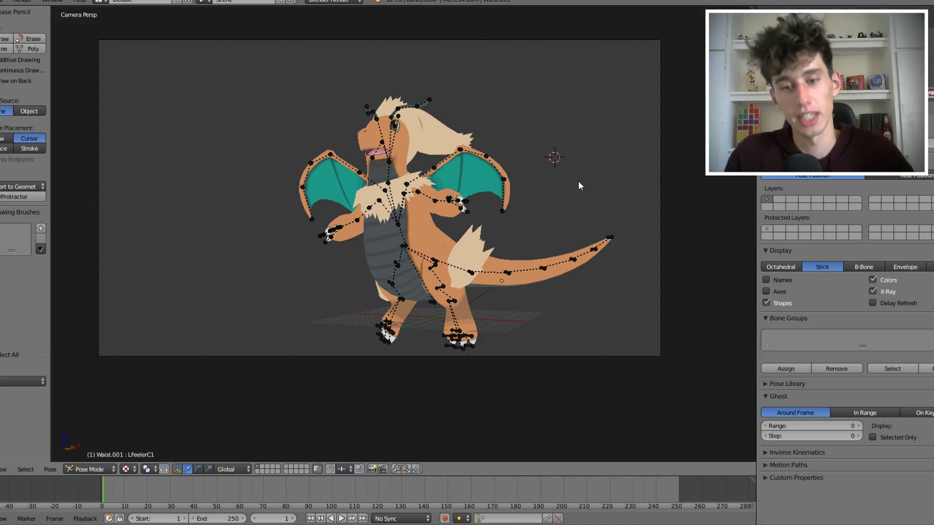
# - Leave Pose Mode for Object Mode and look over the fused model's full pose in the camera view
pyautogui.scroll(1, 584, 195)
pyautogui.scroll(1, 589, 190)
pyautogui.hotkey('ctrl', 'Tab')
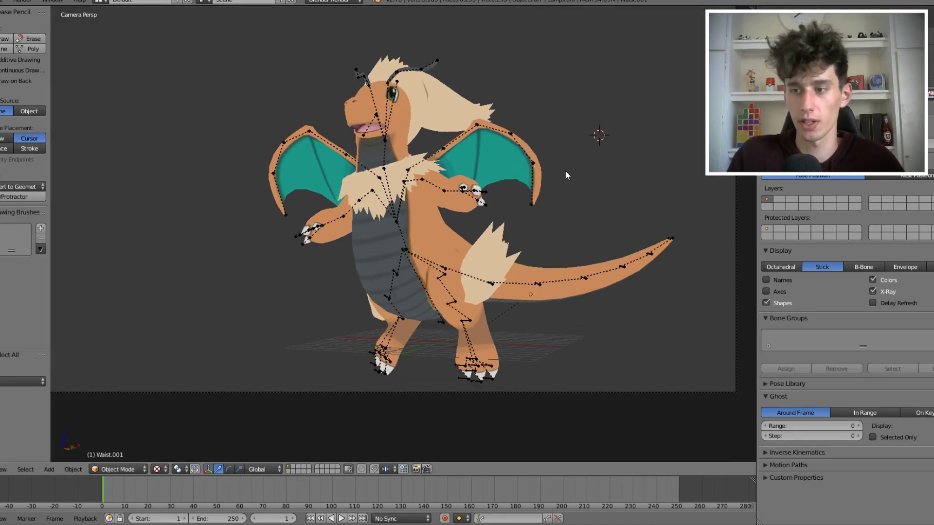
pyautogui.scroll(1, 561, 194)
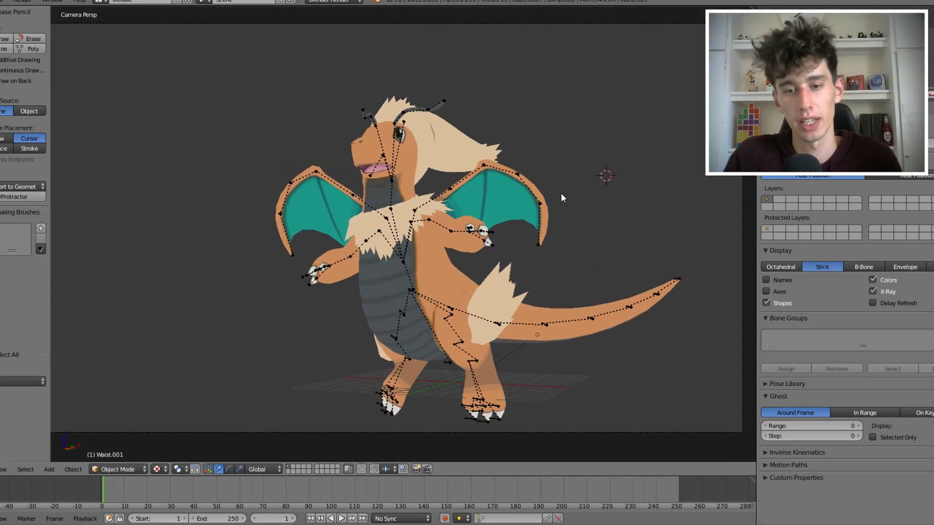
pyautogui.scroll(1, 562, 192)
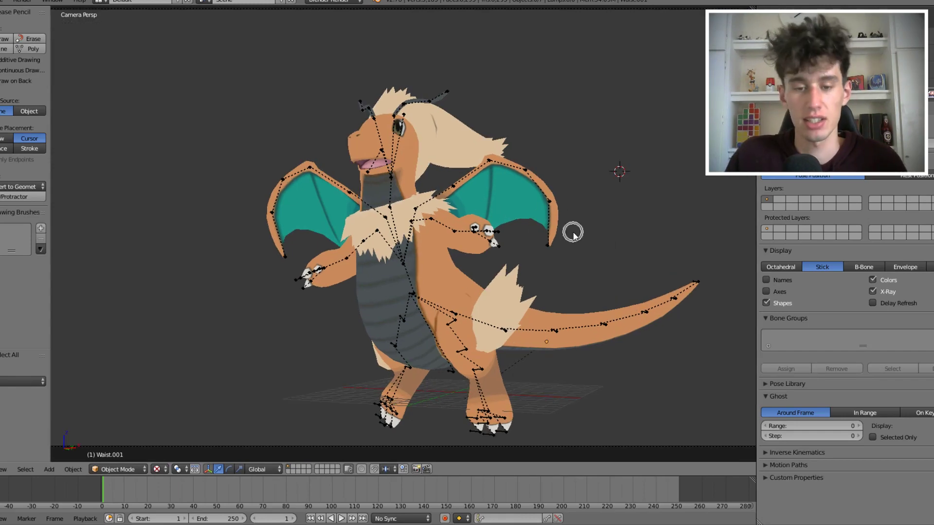
# - Examine the model's head up close, comparing the face and mouth in solid and textured shading
pyautogui.scroll(3, 492, 232)
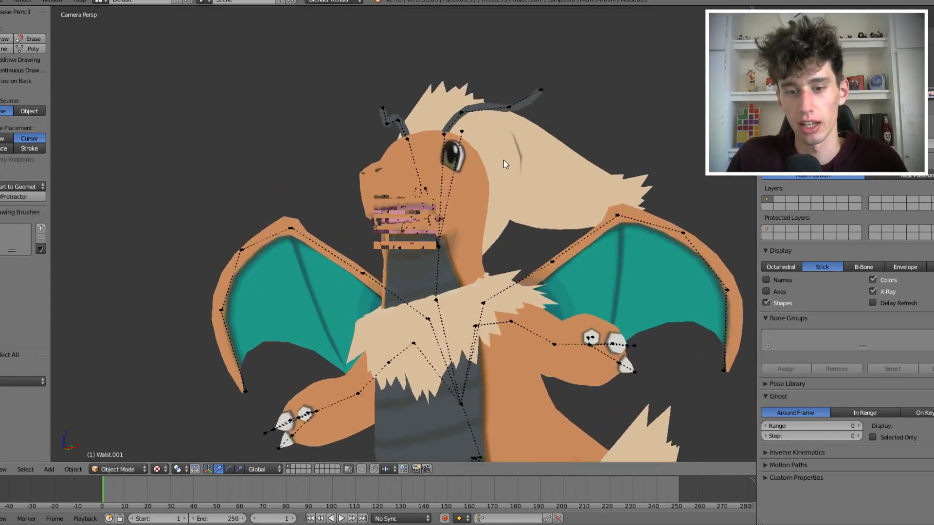
pyautogui.scroll(3, 504, 164)
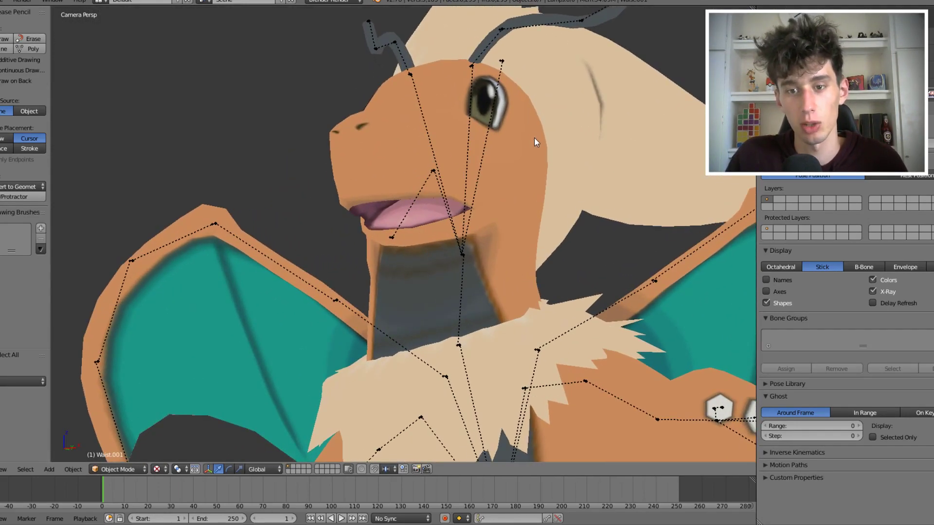
pyautogui.keyDown('shift'); pyautogui.moveTo(535, 137); pyautogui.dragTo(512, 206, button='middle'); pyautogui.keyUp('shift')
pyautogui.scroll(3, 509, 182)
pyautogui.press('z')
pyautogui.press('z')
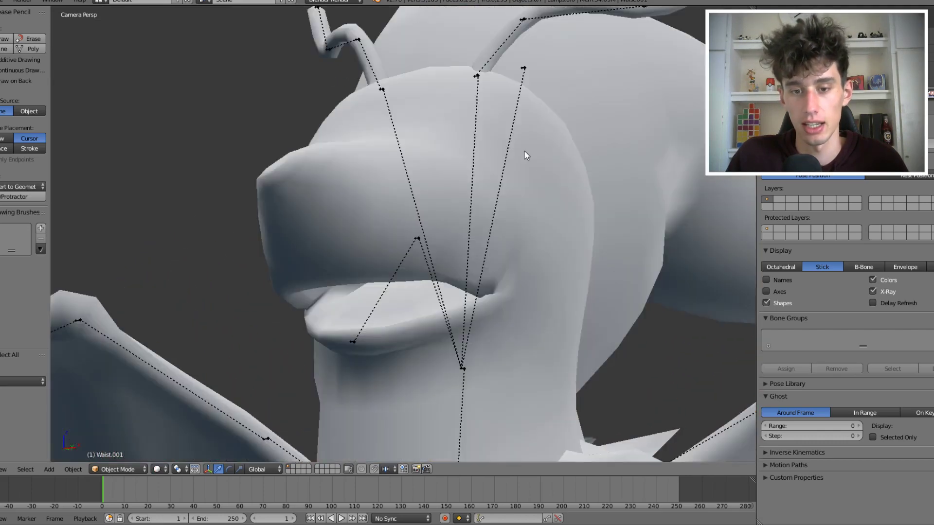
pyautogui.scroll(2, 268, 183)
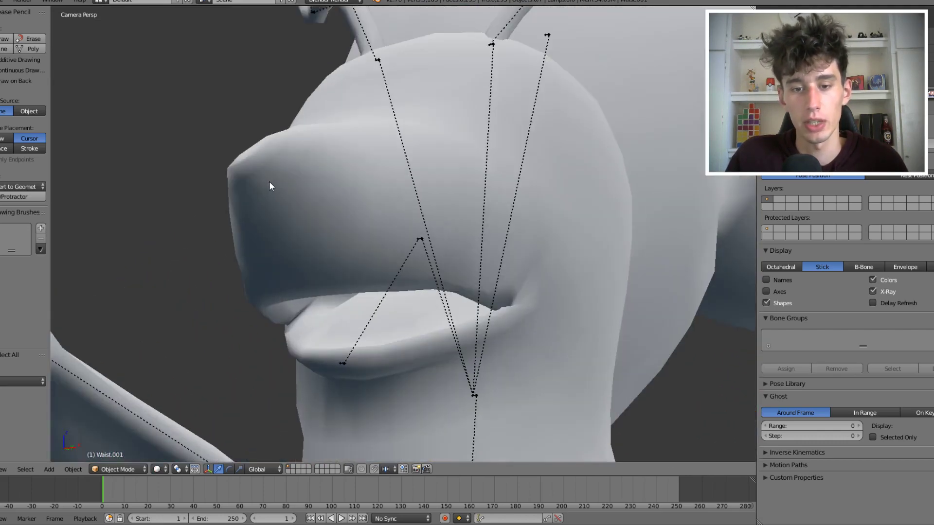
pyautogui.hotkey('alt', 'z')
pyautogui.scroll(-5, 453, 156)
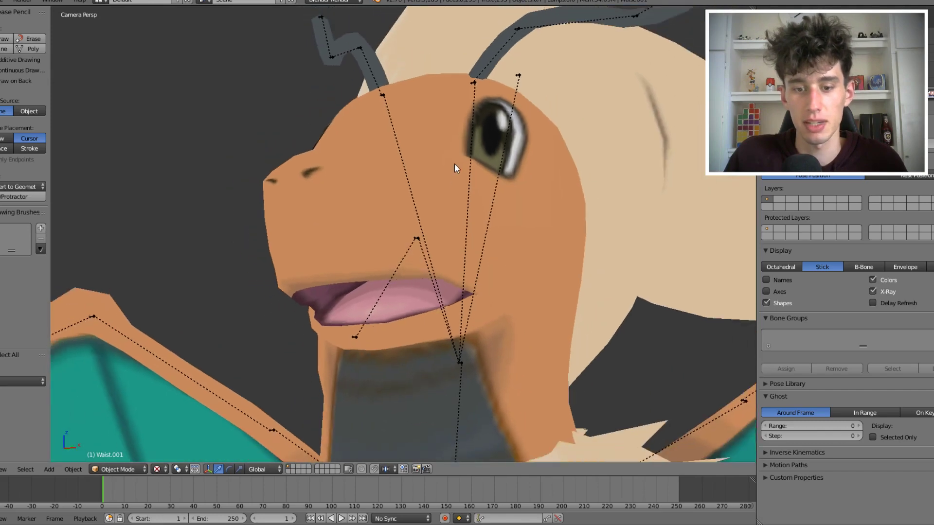
pyautogui.press('c')
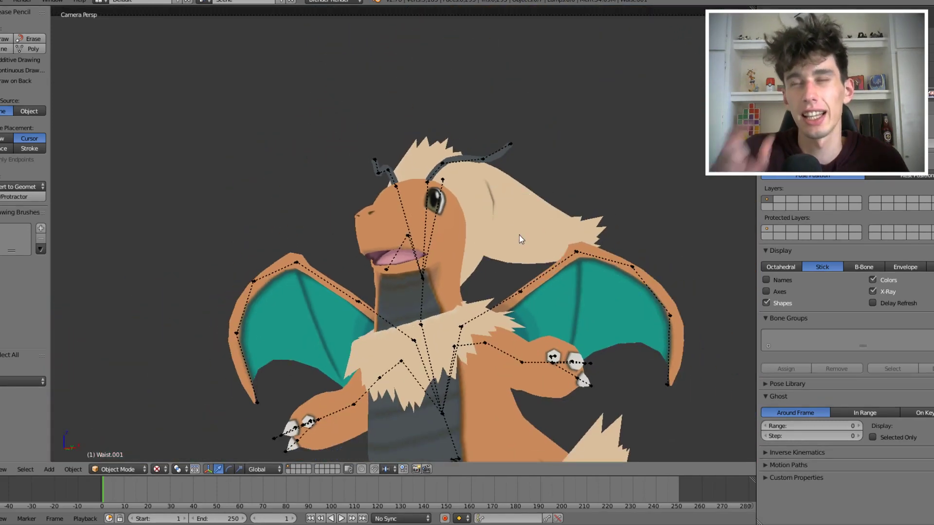